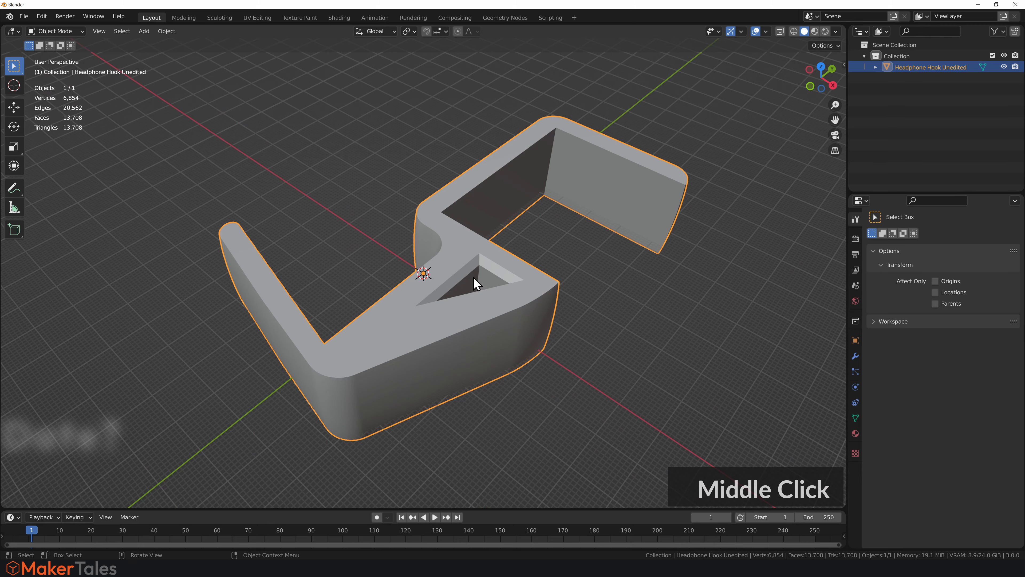
Enter Edit Mode on the headphone hook and examine the dense triangulated mesh along its rounded sides.
{"action": "middle_click_drag", "start_coordinate": [492, 279], "coordinate": [469, 293], "text": "shift"}
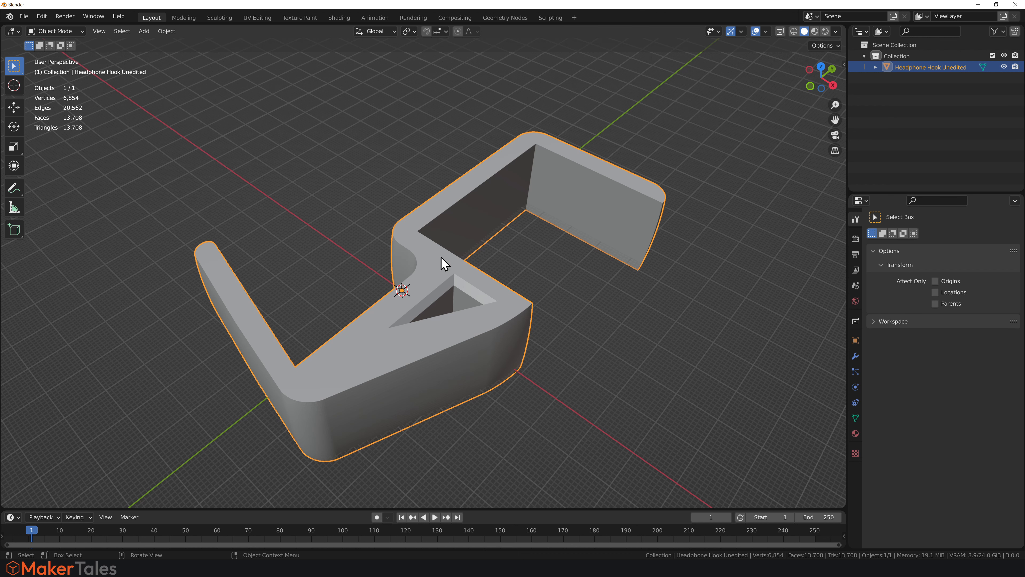
{"action": "key", "text": "Tab"}
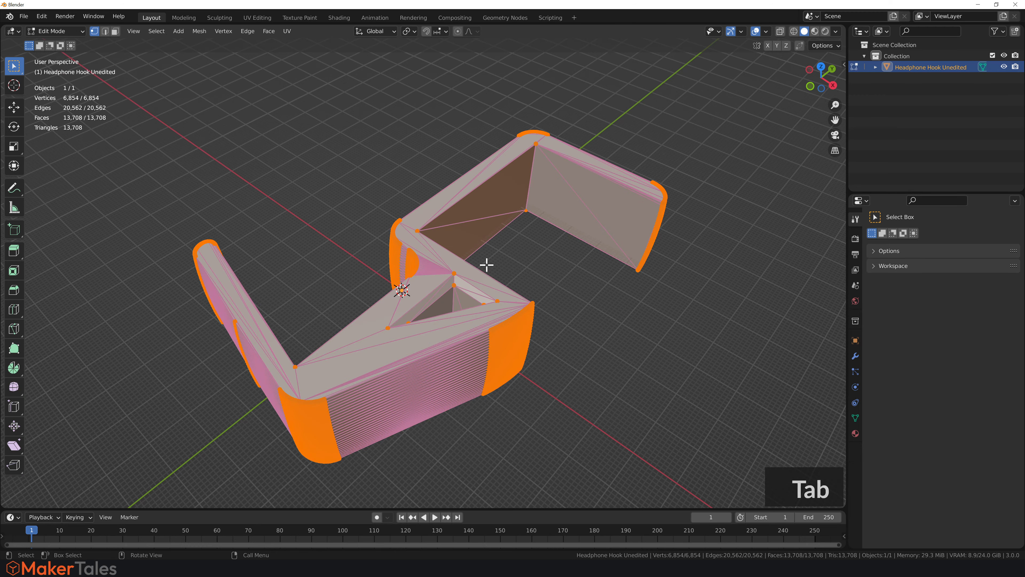
{"action": "middle_click_drag", "start_coordinate": [530, 251], "coordinate": [531, 277]}
{"action": "scroll", "coordinate": [552, 316], "scroll_direction": "up", "scroll_amount": 3}
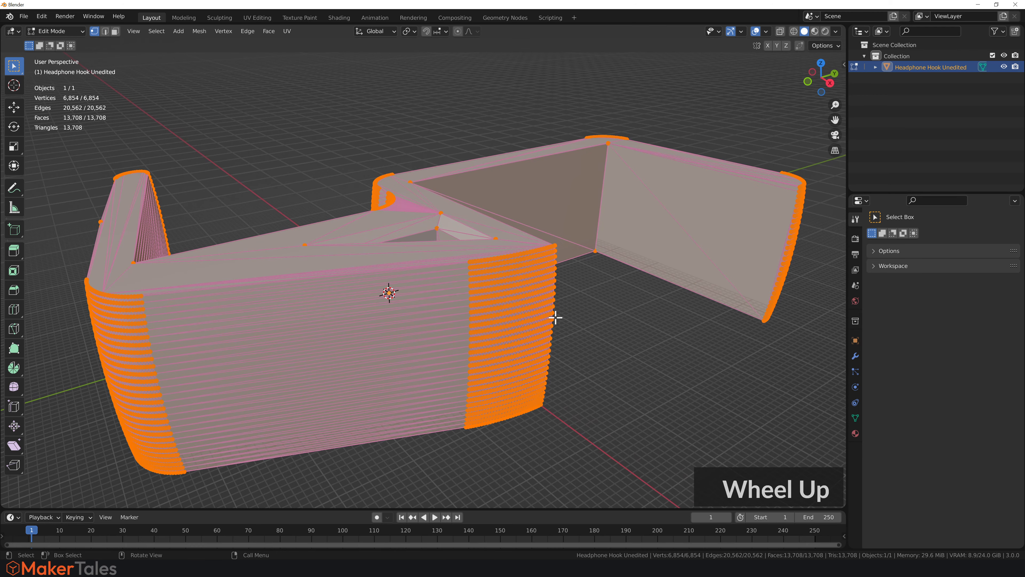
{"action": "left_click", "coordinate": [651, 358]}
{"action": "middle_click_drag", "start_coordinate": [652, 358], "coordinate": [623, 323]}
{"action": "scroll", "coordinate": [635, 343], "scroll_direction": "up", "scroll_amount": 4}
{"action": "scroll", "coordinate": [635, 343], "scroll_direction": "down", "scroll_amount": 1}
{"action": "scroll", "coordinate": [636, 343], "scroll_direction": "down", "scroll_amount": 2}
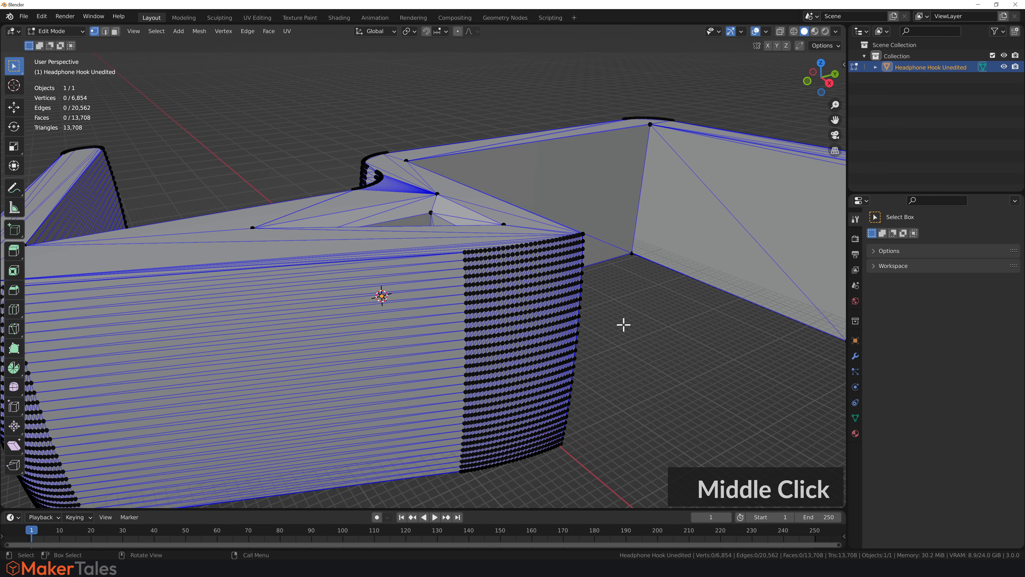
{"action": "scroll", "coordinate": [623, 326], "scroll_direction": "down", "scroll_amount": 1}
Simplify the entire hook mesh with Limited Dissolve at a Max Angle of 0.1°, and clear the selection.
{"action": "key", "text": "a"}
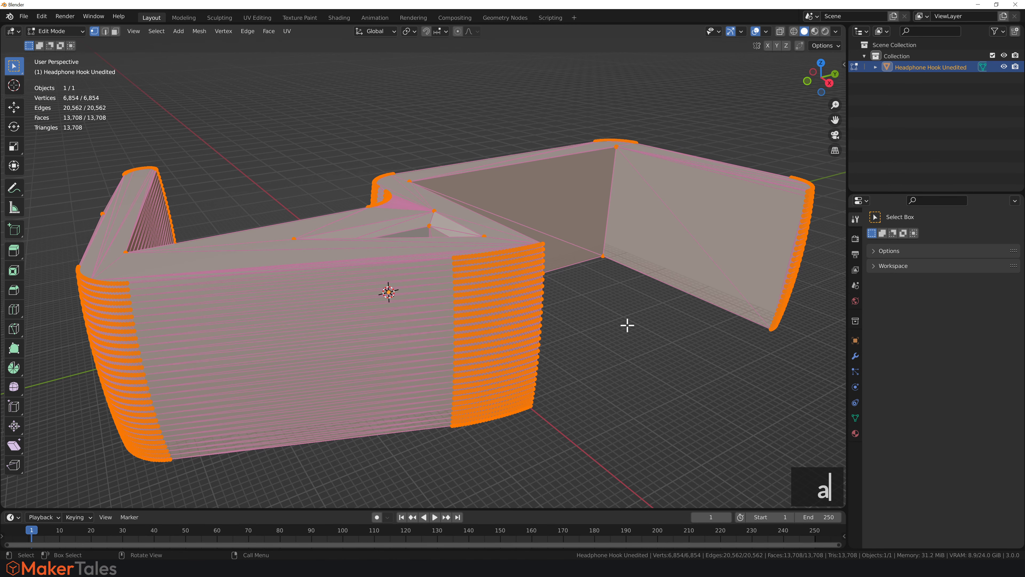
{"action": "key", "text": "x"}
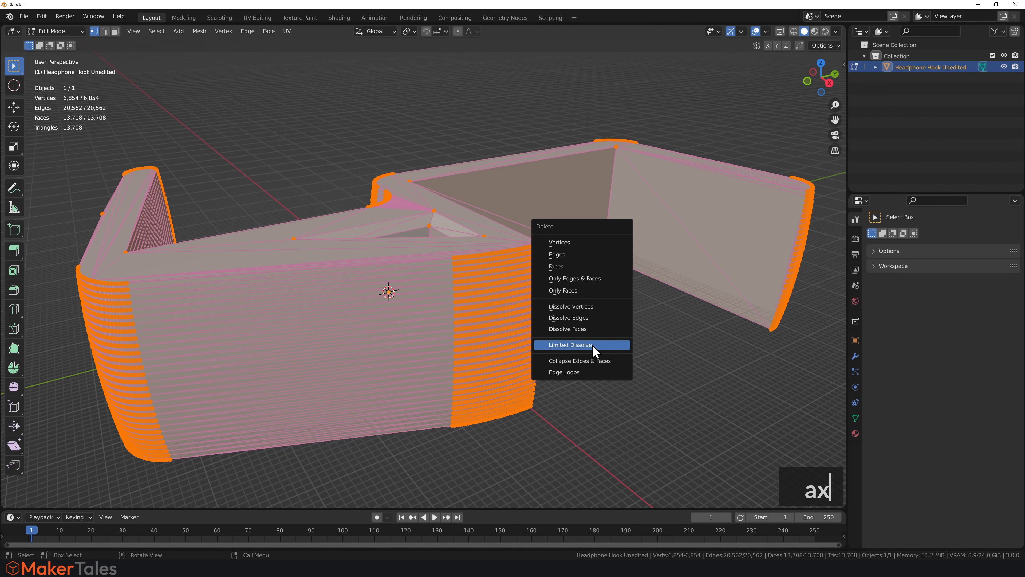
{"action": "left_click", "coordinate": [593, 346]}
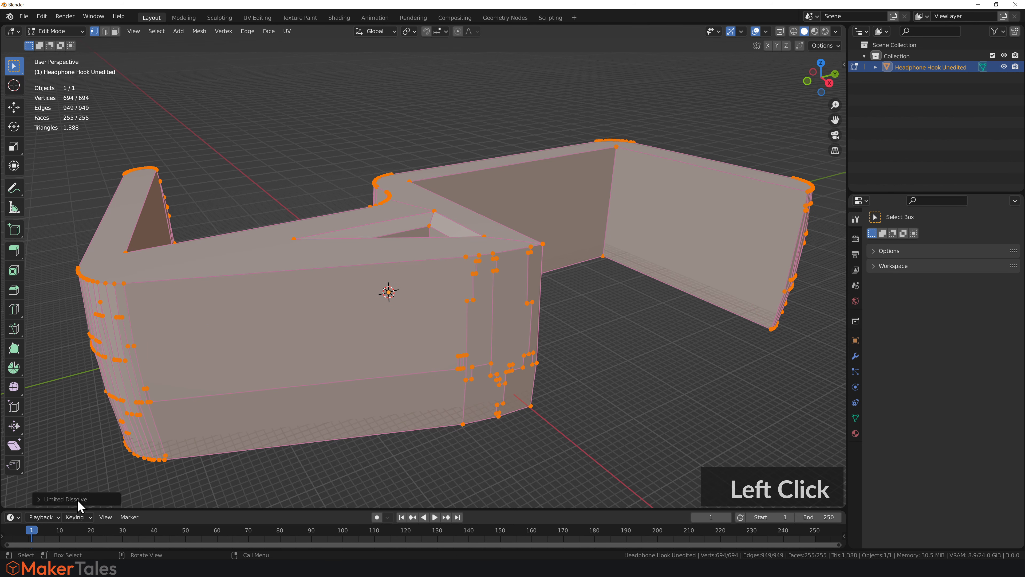
{"action": "left_click", "coordinate": [78, 500]}
{"action": "left_click", "coordinate": [132, 428]}
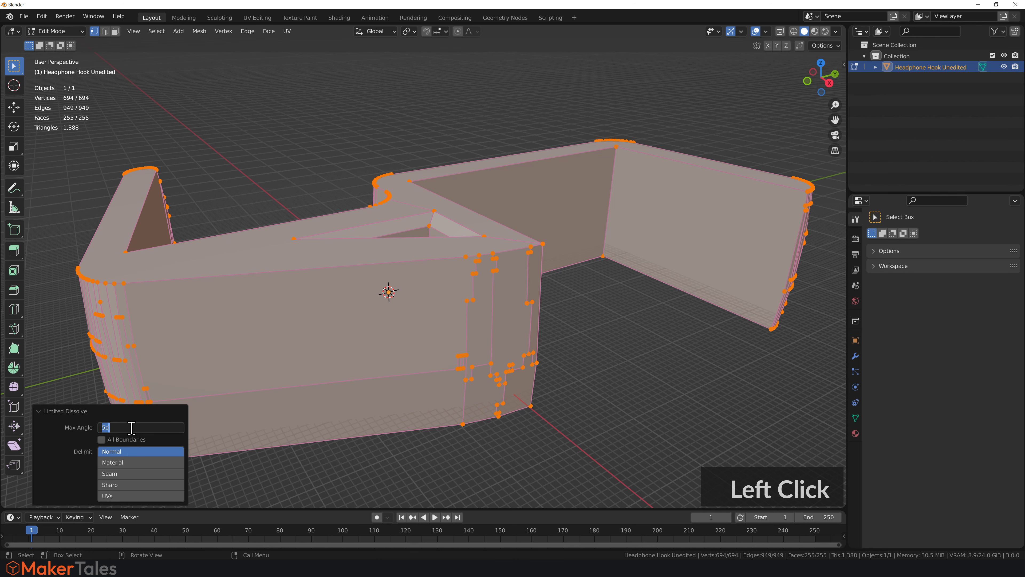
{"action": "type", "text": "0.1"}
{"action": "key", "text": "Return"}
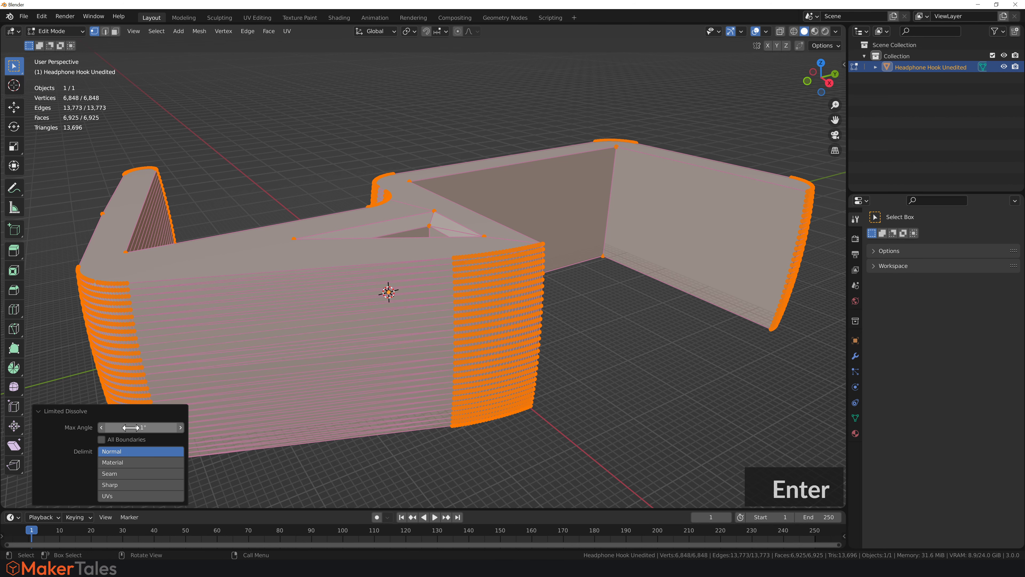
{"action": "scroll", "coordinate": [570, 342], "scroll_direction": "up", "scroll_amount": 3}
{"action": "left_click", "coordinate": [669, 349]}
{"action": "scroll", "coordinate": [671, 352], "scroll_direction": "up", "scroll_amount": 2}
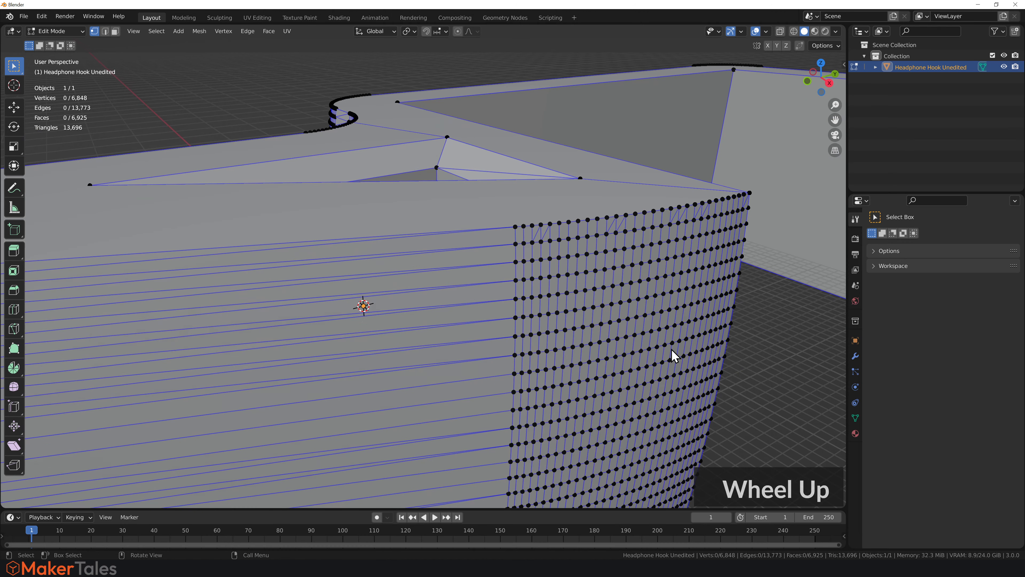
{"action": "scroll", "coordinate": [606, 343], "scroll_direction": "down", "scroll_amount": 5}
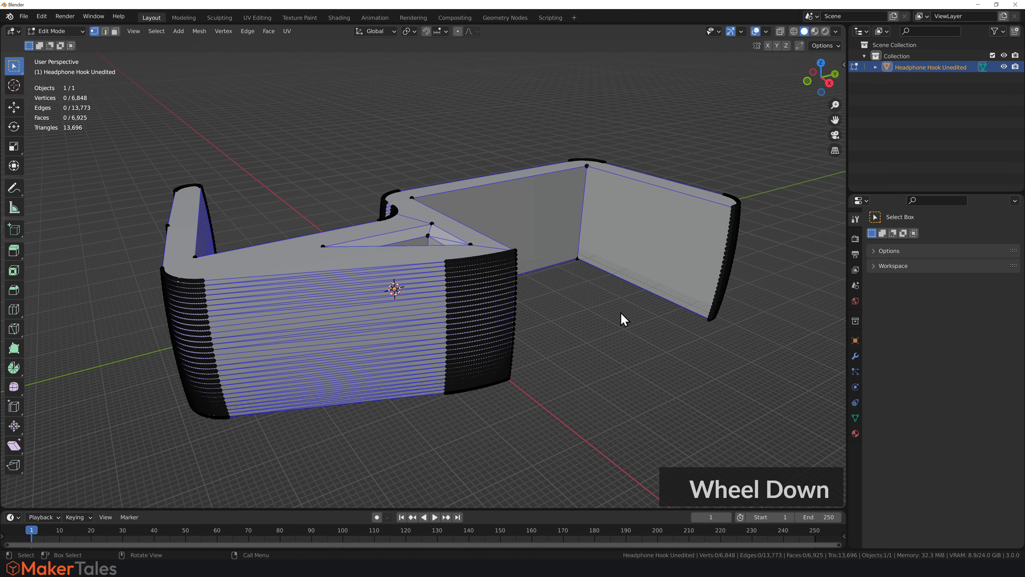
Measure the clamp's inner width between its two upper inner corner vertices, delete the ruler and return to box selection.
{"action": "middle_click_drag", "start_coordinate": [622, 319], "coordinate": [535, 355]}
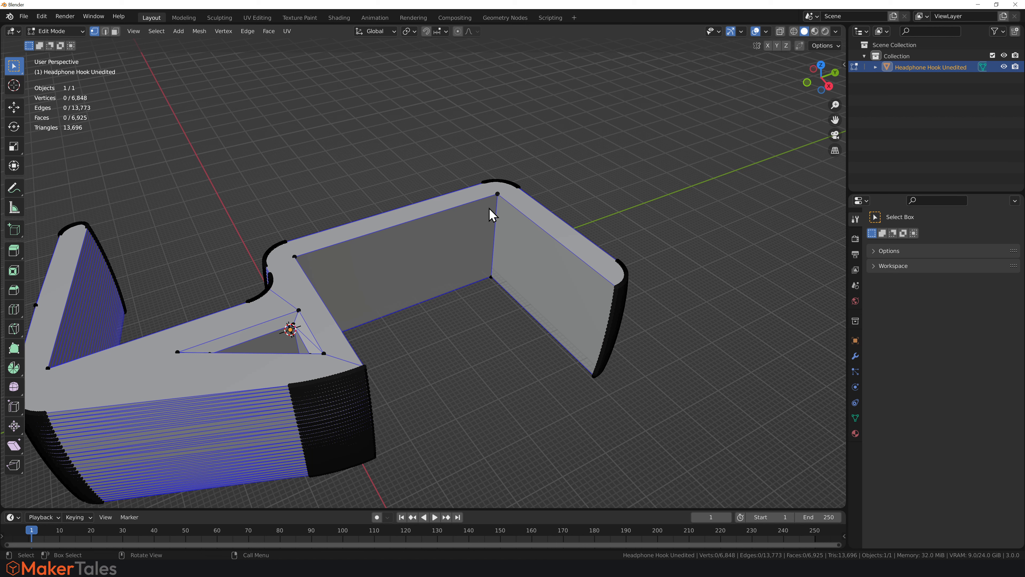
{"action": "left_click", "coordinate": [14, 208]}
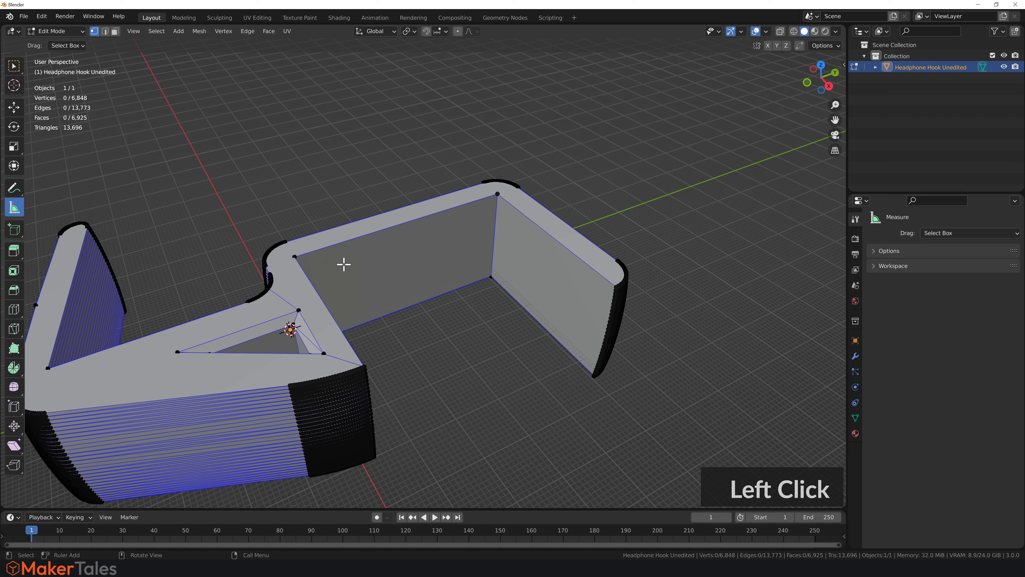
{"action": "left_click_drag", "start_coordinate": [295, 257], "coordinate": [495, 194], "text": "ctrl"}
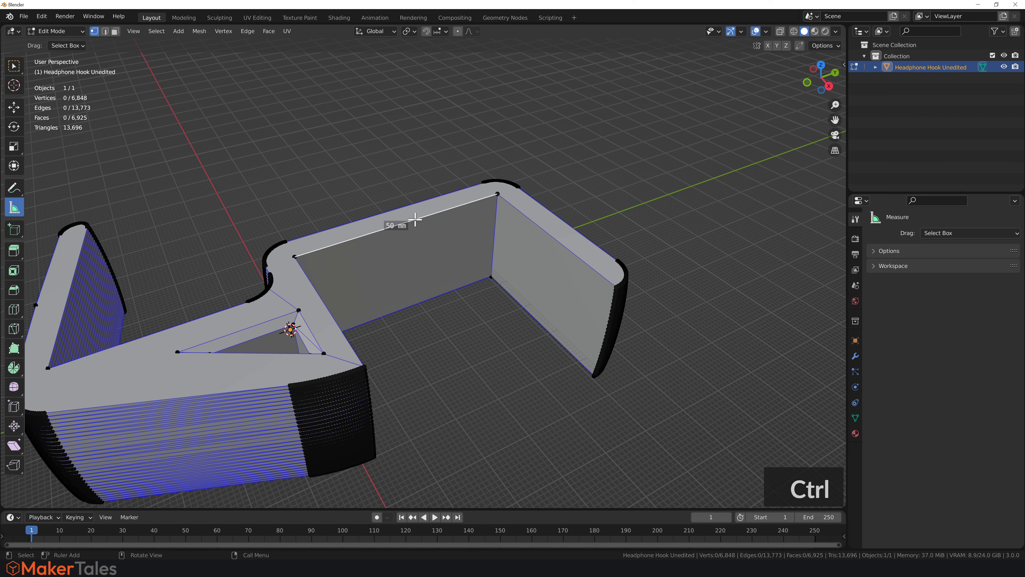
{"action": "middle_click_drag", "start_coordinate": [441, 241], "coordinate": [414, 245]}
{"action": "key", "text": "x"}
{"action": "key", "text": "w"}
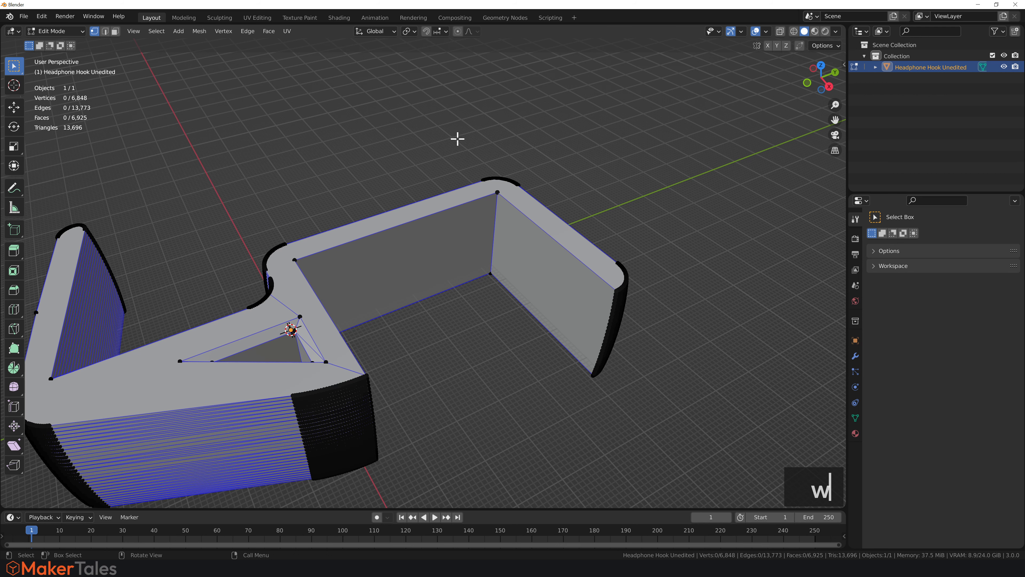
Try to box-select the clamp's outer arm without X-ray, and check which vertices on its back side are included.
{"action": "left_click_drag", "start_coordinate": [457, 139], "coordinate": [657, 422]}
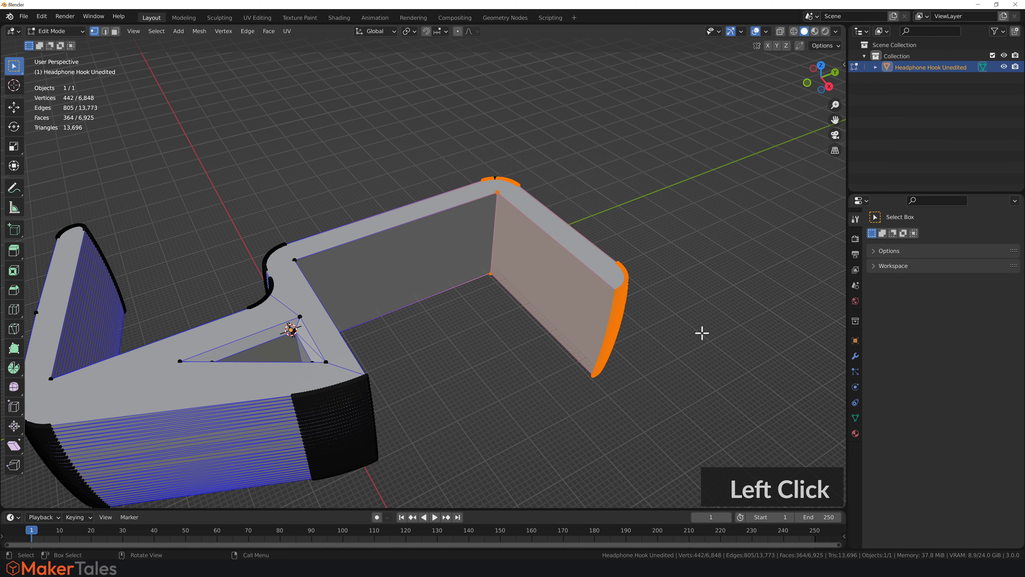
{"action": "middle_click_drag", "start_coordinate": [702, 333], "coordinate": [578, 279]}
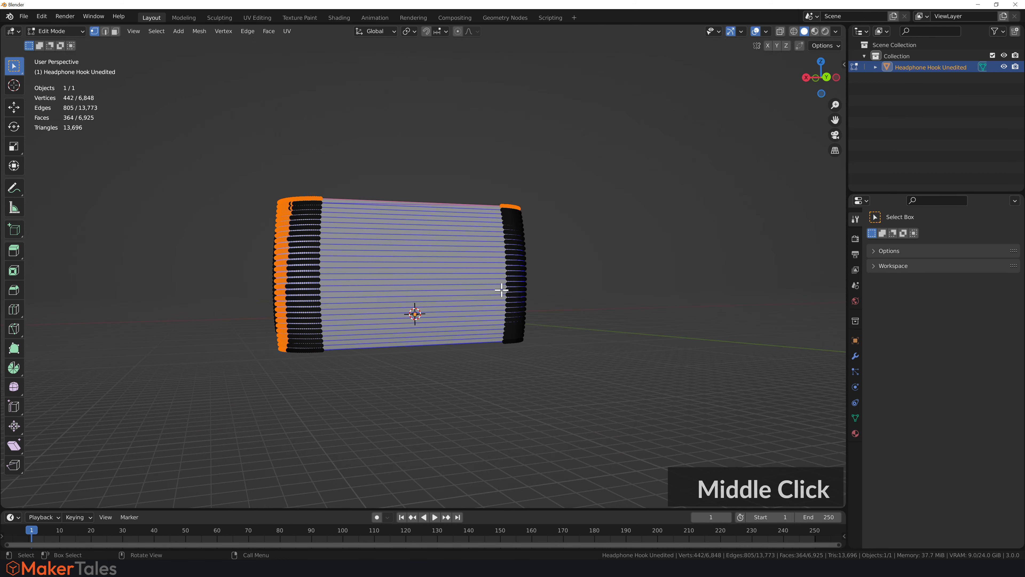
{"action": "middle_click_drag", "start_coordinate": [439, 284], "coordinate": [568, 334]}
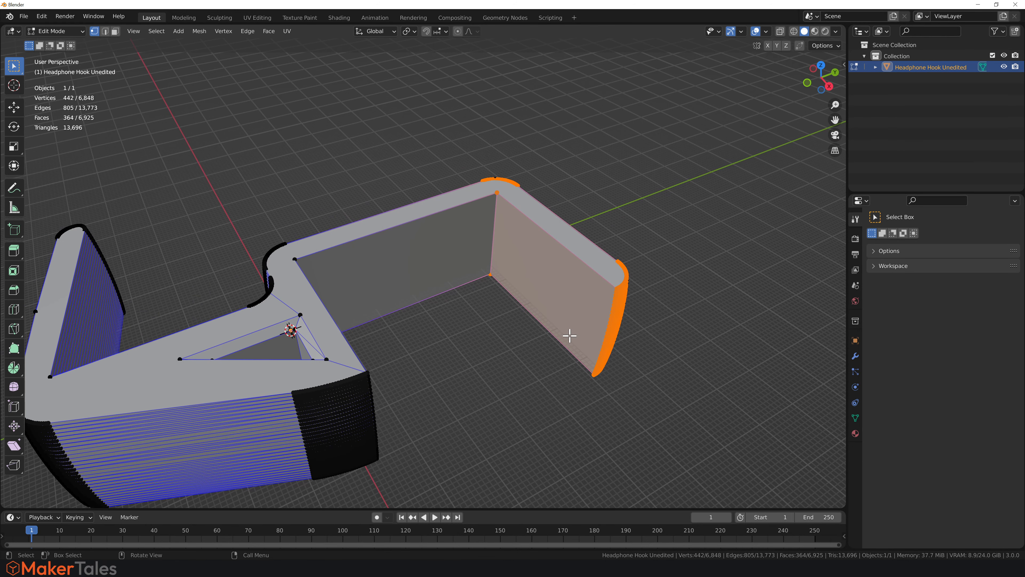
Select all vertices of the clamp's outer arm, including the hidden ones, with X-ray enabled only for the selection.
{"action": "key", "text": "alt+z"}
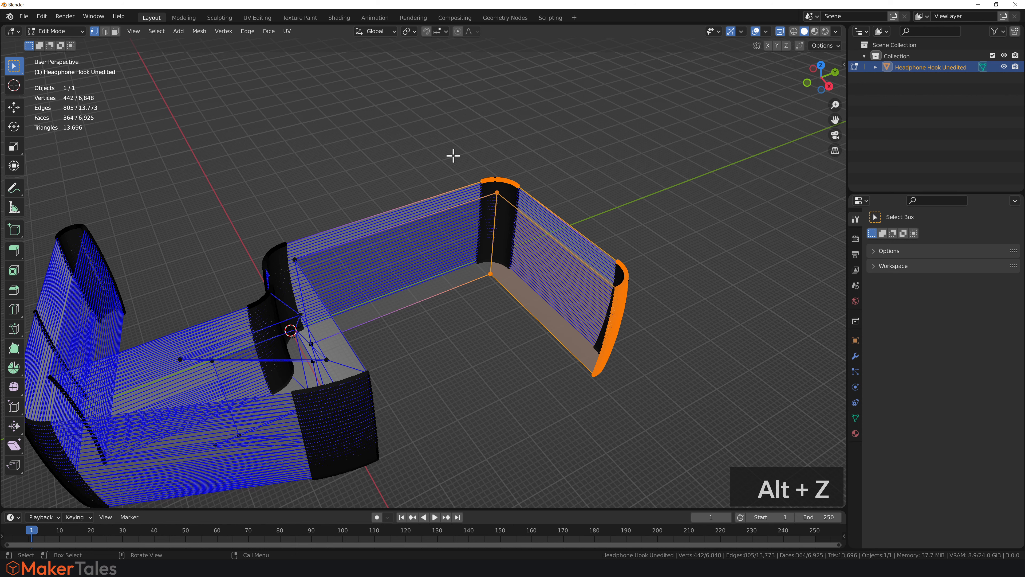
{"action": "left_click_drag", "start_coordinate": [454, 156], "coordinate": [658, 430]}
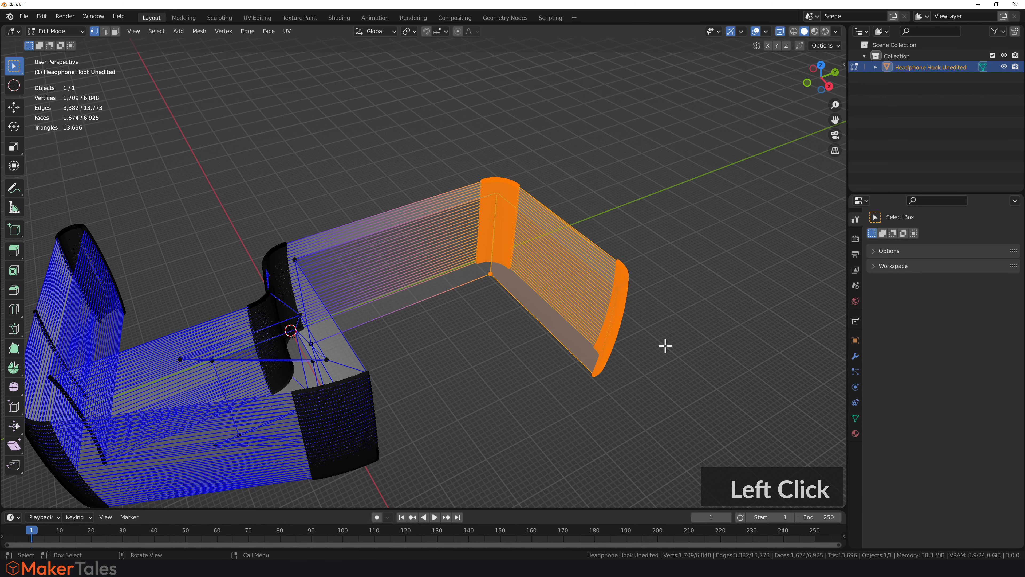
{"action": "key", "text": "alt+z"}
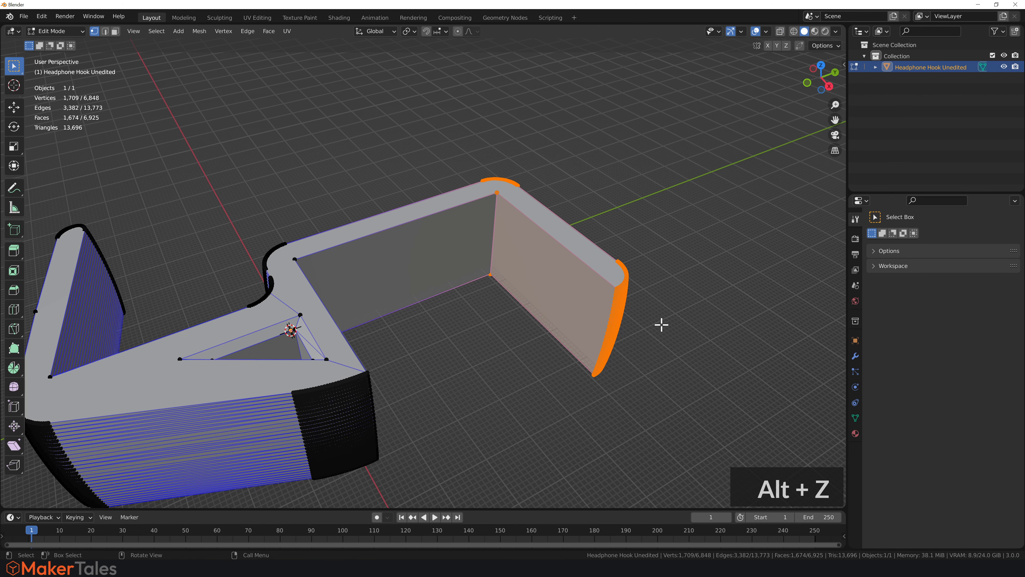
Set snapping to Vertex and move the selected arm along Y, snapping it to the clamp's opposite inner corner vertex.
{"action": "left_click", "coordinate": [446, 32]}
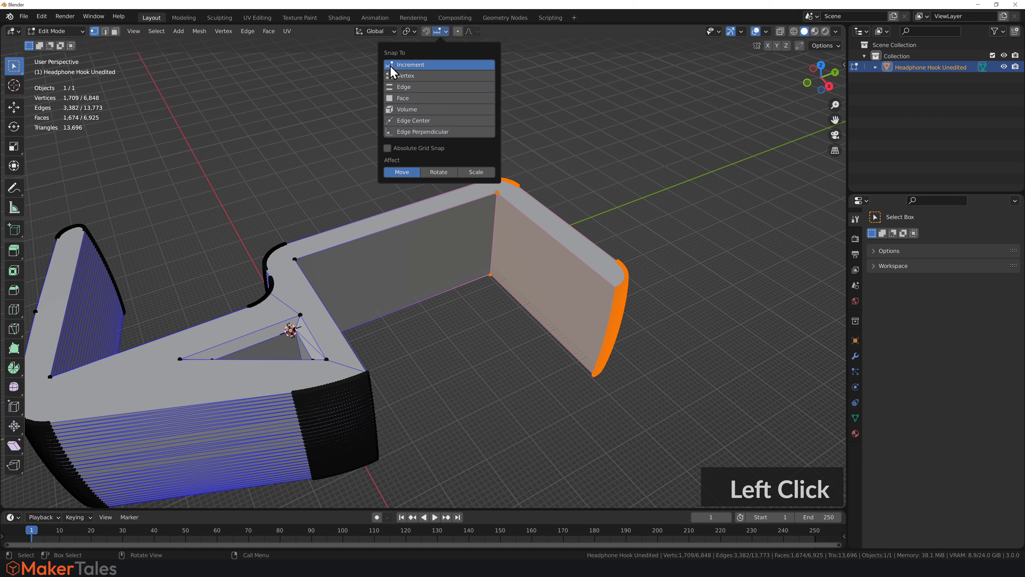
{"action": "left_click", "coordinate": [403, 77]}
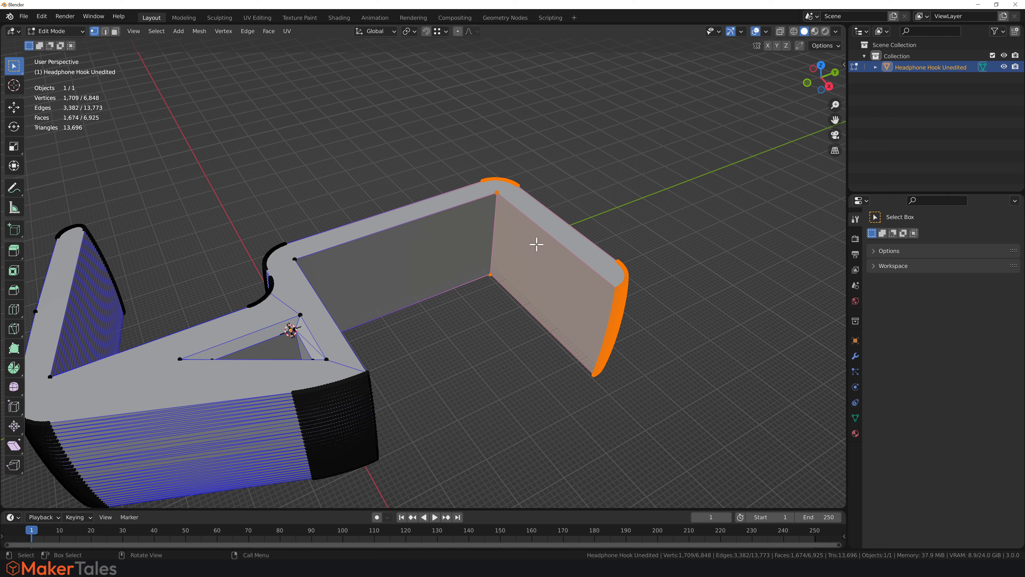
{"action": "key", "text": "g"}
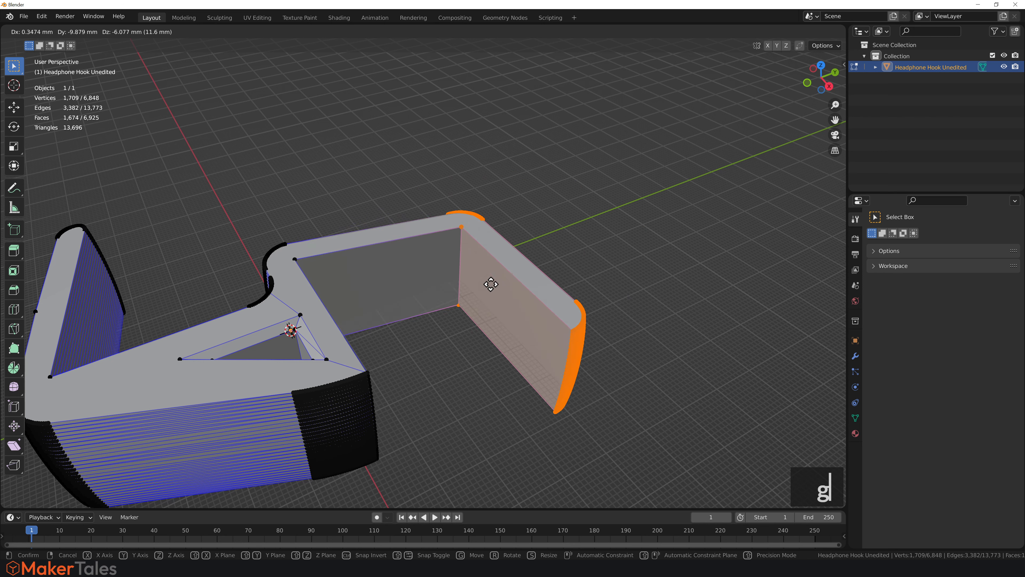
{"action": "key", "text": "y"}
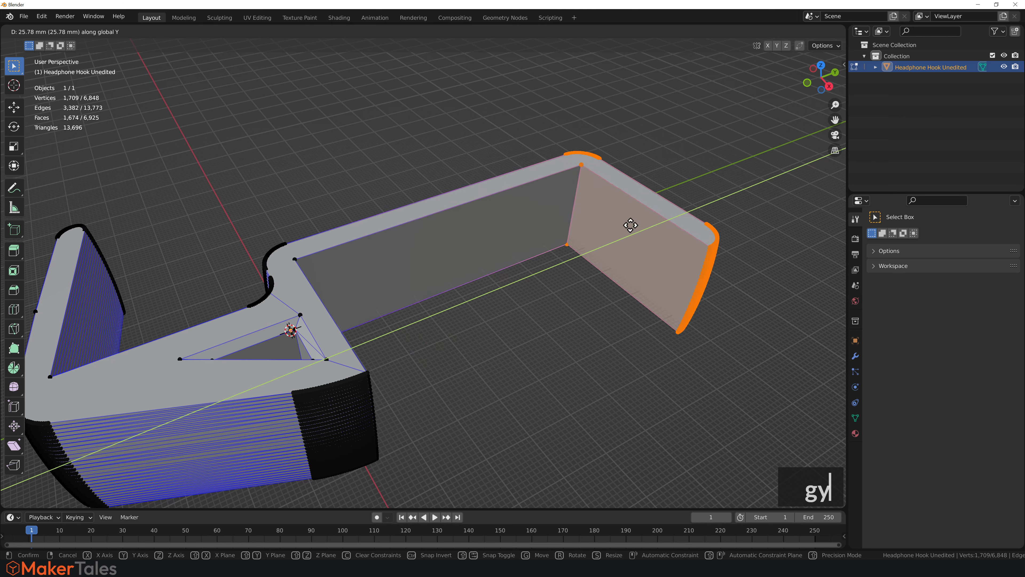
{"action": "key", "text": "ctrl"}
{"action": "left_click", "coordinate": [295, 258], "text": "ctrl"}
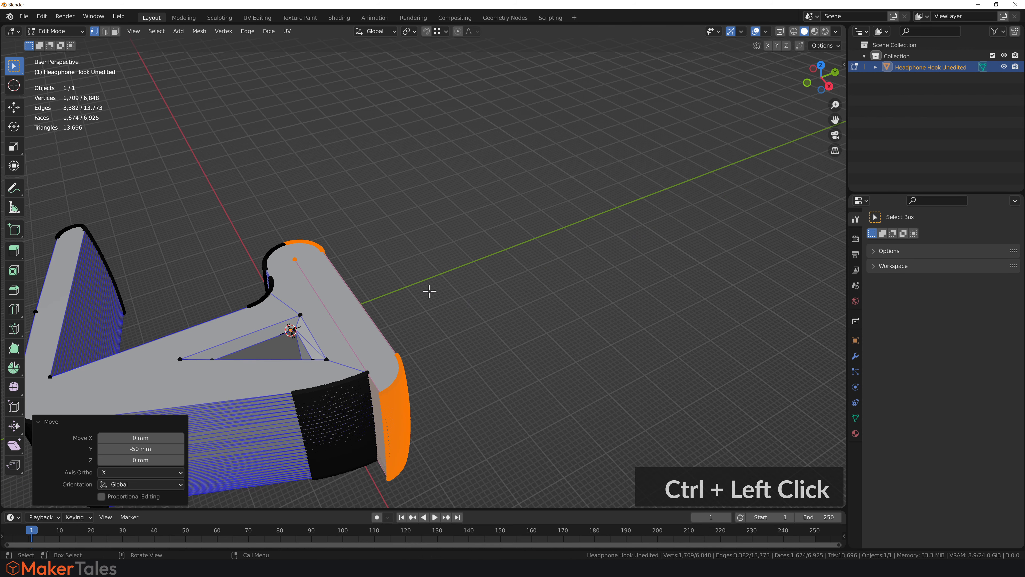
Move the selected clamp arm 18 mm along Y to open the clamp.
{"action": "middle_click_drag", "start_coordinate": [428, 291], "coordinate": [411, 326]}
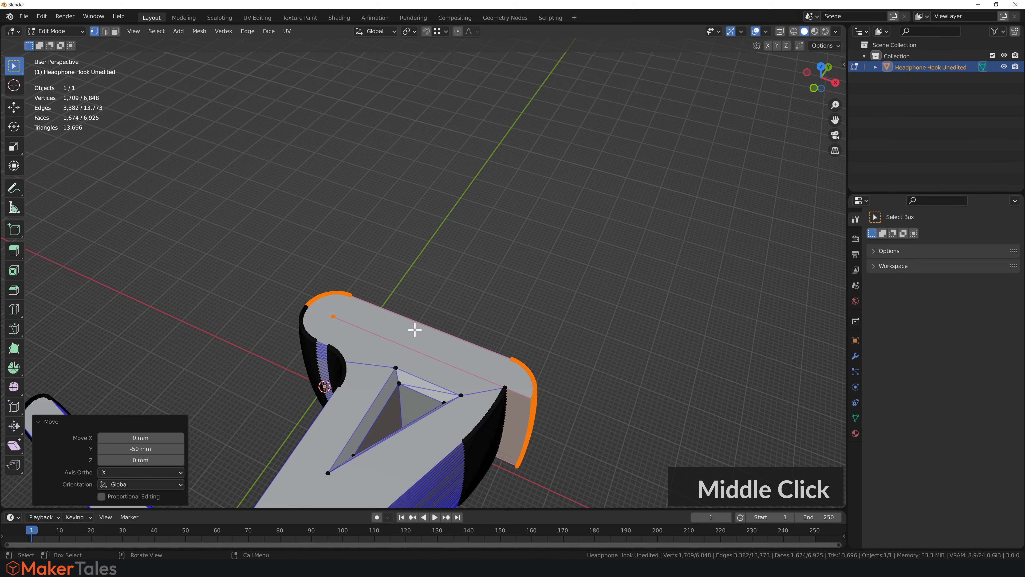
{"action": "key", "text": "g"}
{"action": "key", "text": "y"}
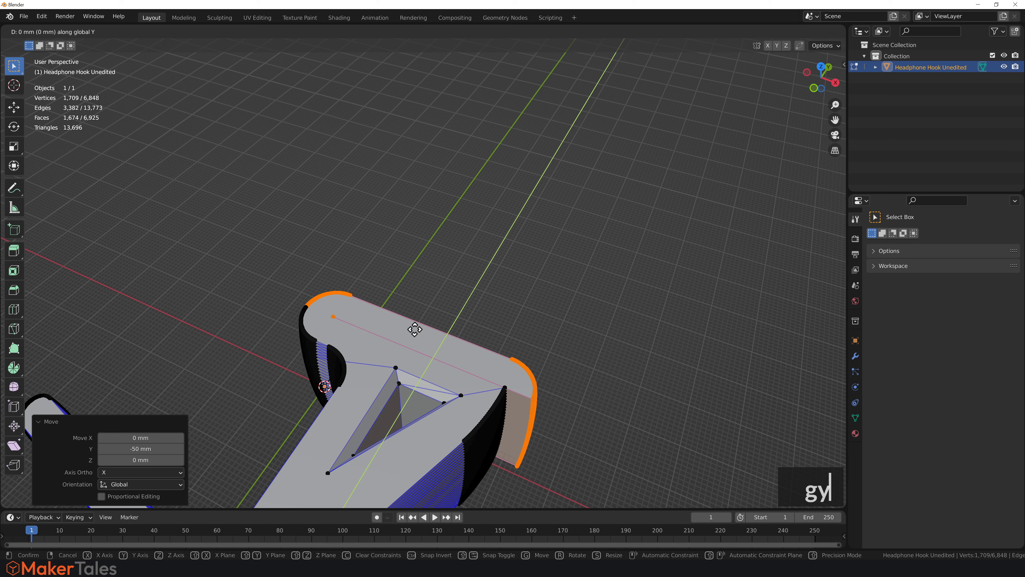
{"action": "type", "text": "18"}
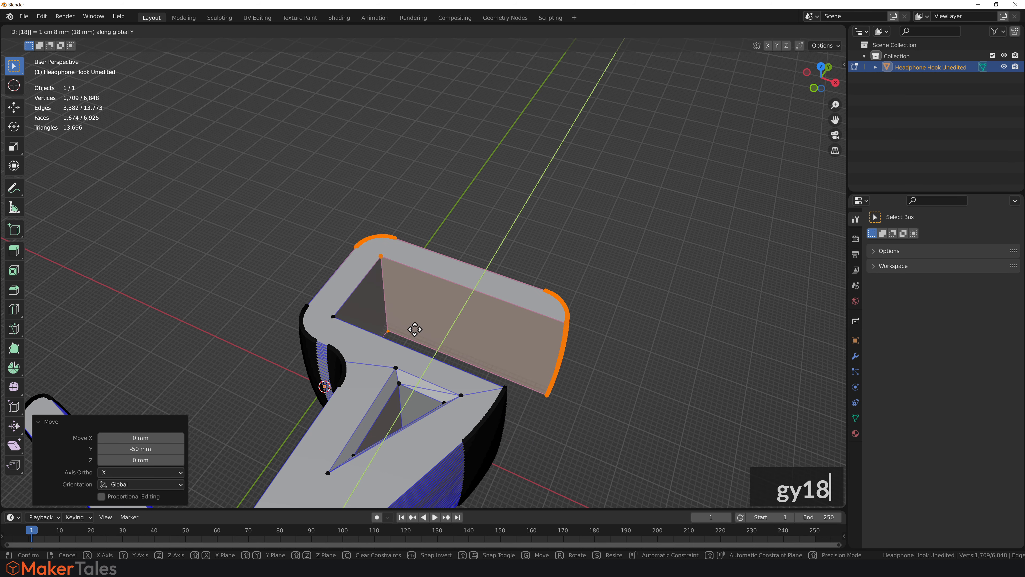
{"action": "key", "text": "Return"}
Select the full vertical edge path down the inner corner where the headphone rest meets its upright lip.
{"action": "middle_click_drag", "start_coordinate": [351, 310], "coordinate": [318, 318]}
{"action": "scroll", "coordinate": [412, 346], "scroll_direction": "up", "scroll_amount": 2}
{"action": "middle_click_drag", "start_coordinate": [413, 347], "coordinate": [515, 322]}
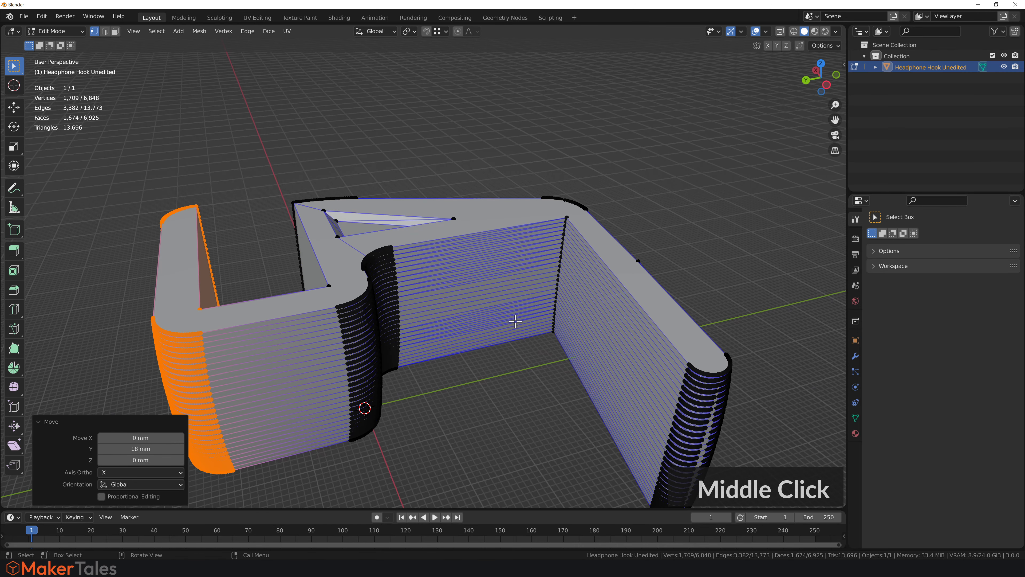
{"action": "left_click", "coordinate": [569, 217]}
{"action": "scroll", "coordinate": [612, 263], "scroll_direction": "up", "scroll_amount": 4}
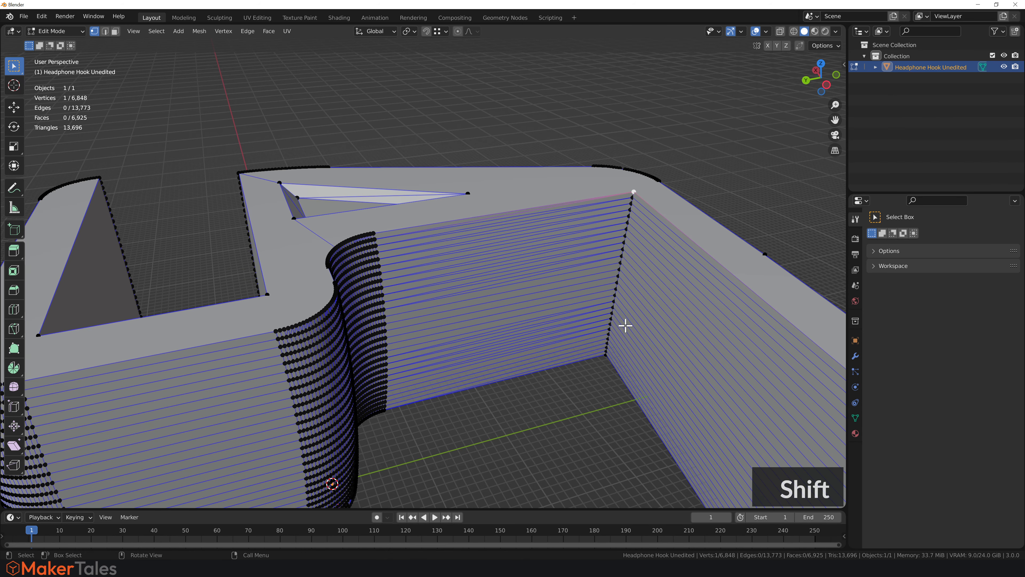
{"action": "left_click", "coordinate": [605, 354], "text": "ctrl"}
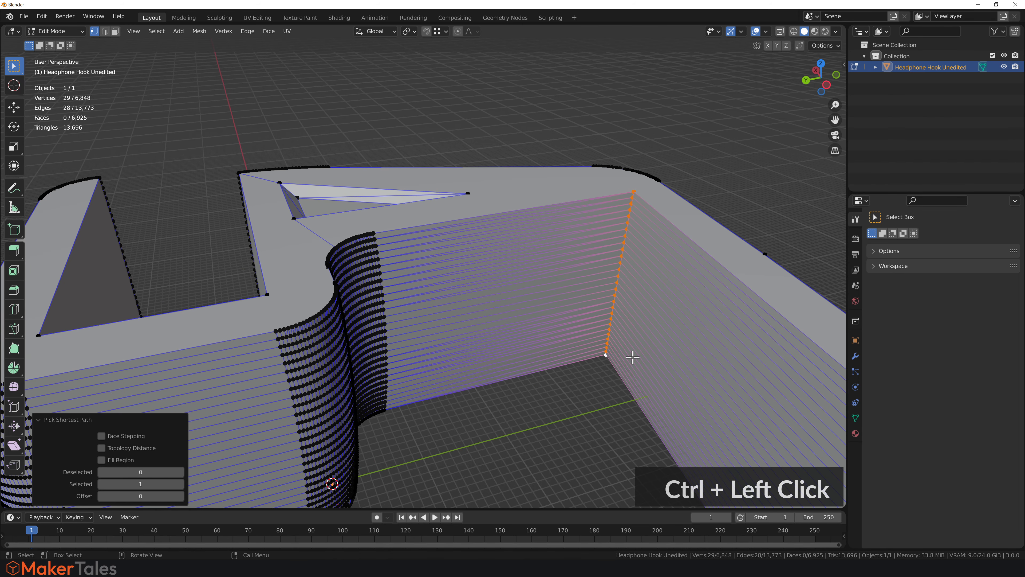
Try beveling the selected inner corner edge path about 16 mm wide with 12 segments, and undo the bevel.
{"action": "middle_click_drag", "start_coordinate": [618, 355], "coordinate": [551, 329], "text": "shift"}
{"action": "scroll", "coordinate": [542, 350], "scroll_direction": "up", "scroll_amount": 3}
{"action": "scroll", "coordinate": [547, 325], "scroll_direction": "down", "scroll_amount": 2}
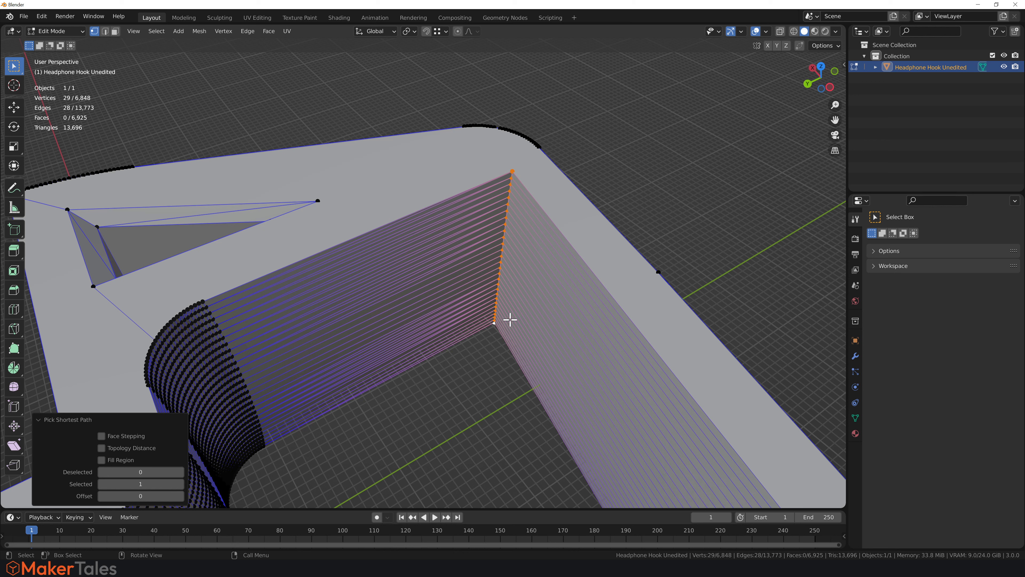
{"action": "key", "text": "ctrl+b"}
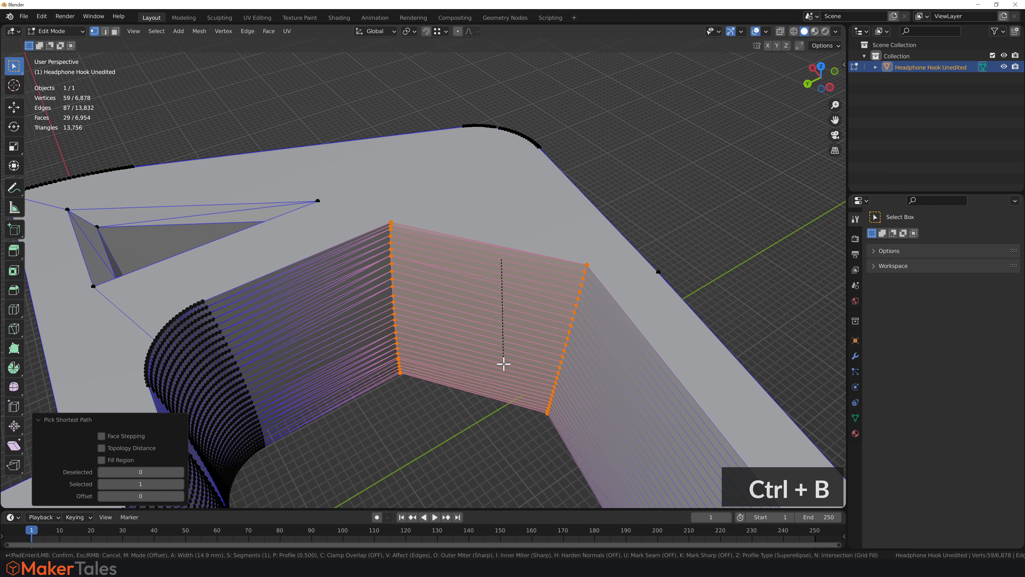
{"action": "scroll", "coordinate": [503, 361], "scroll_direction": "up", "scroll_amount": 3}
{"action": "scroll", "coordinate": [502, 361], "scroll_direction": "up", "scroll_amount": 8}
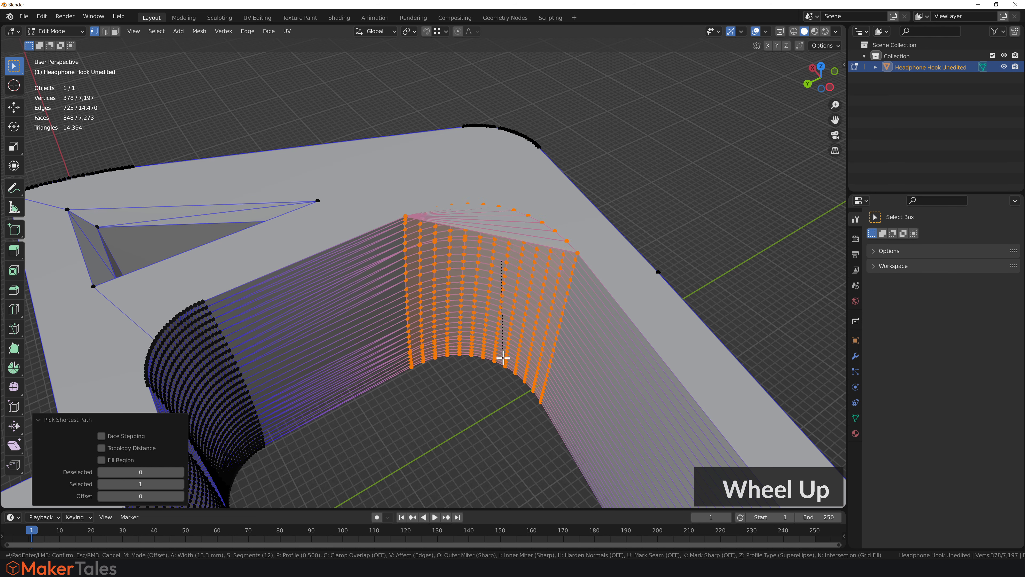
{"action": "left_click", "coordinate": [477, 366]}
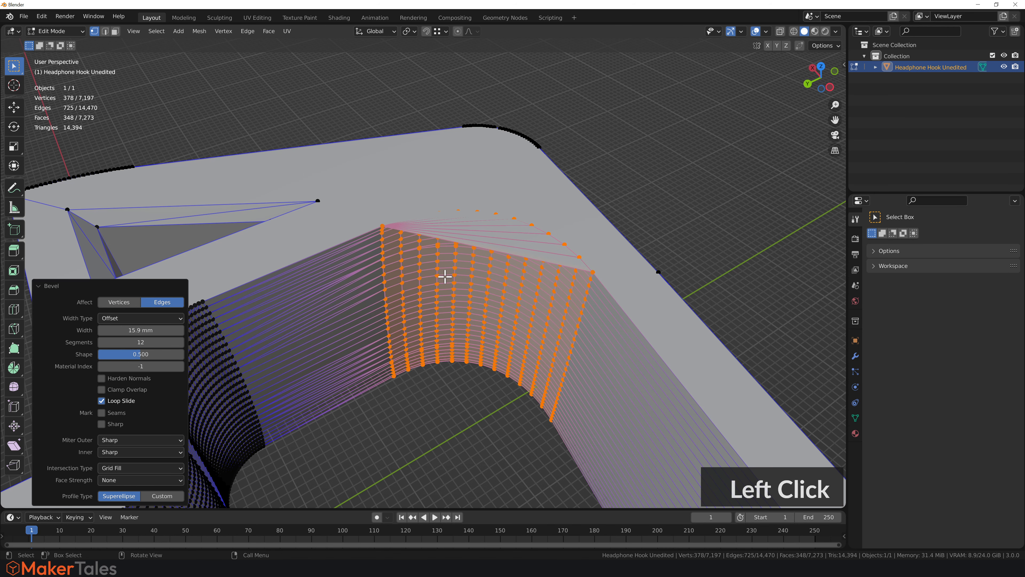
{"action": "key", "text": "ctrl+z"}
Dissolve the long slanted edge just below the top rim of the headphone rest's inner wall.
{"action": "middle_click_drag", "start_coordinate": [451, 298], "coordinate": [443, 270]}
{"action": "scroll", "coordinate": [437, 215], "scroll_direction": "up", "scroll_amount": 3}
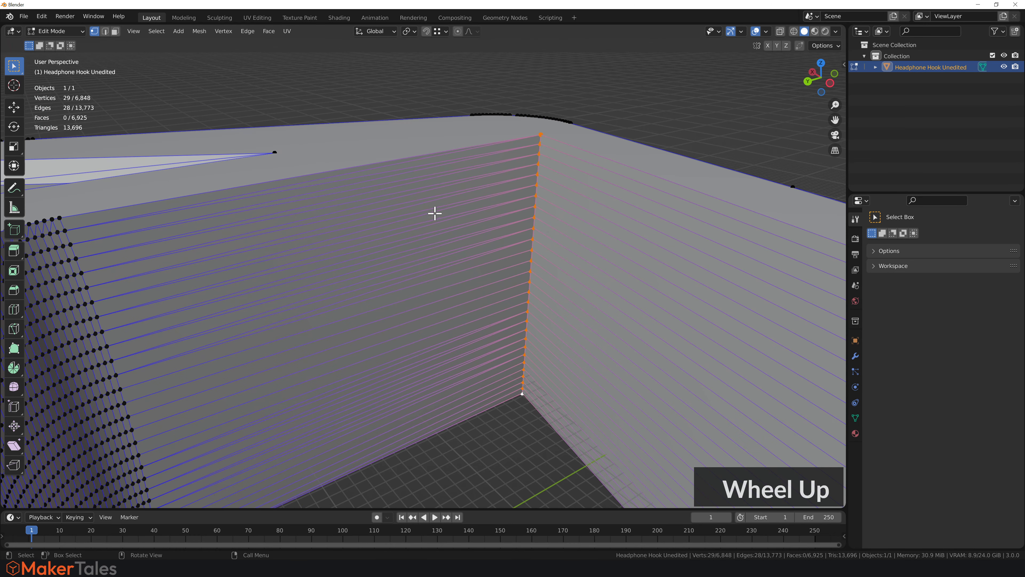
{"action": "key", "text": "2"}
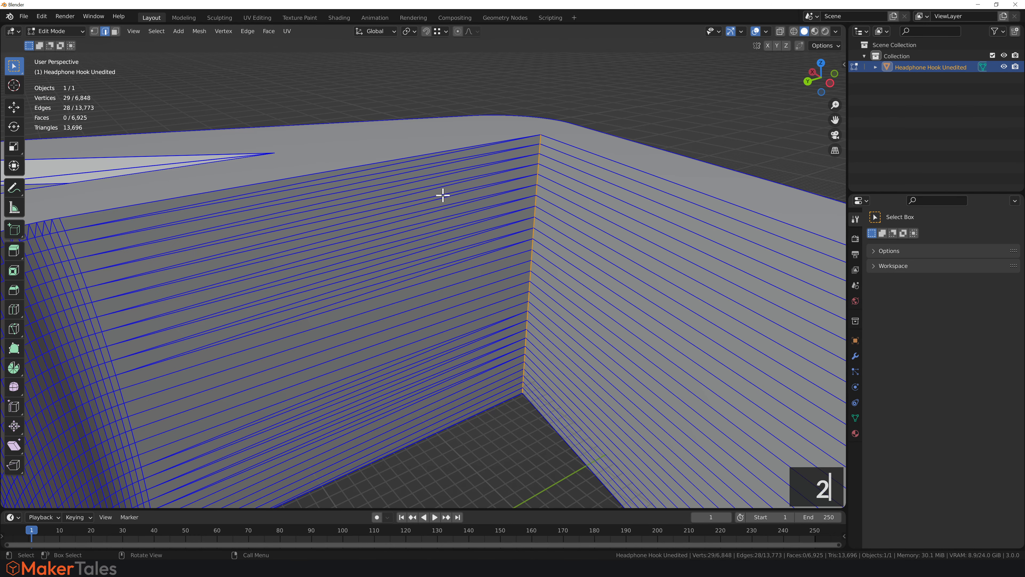
{"action": "left_click", "coordinate": [357, 170]}
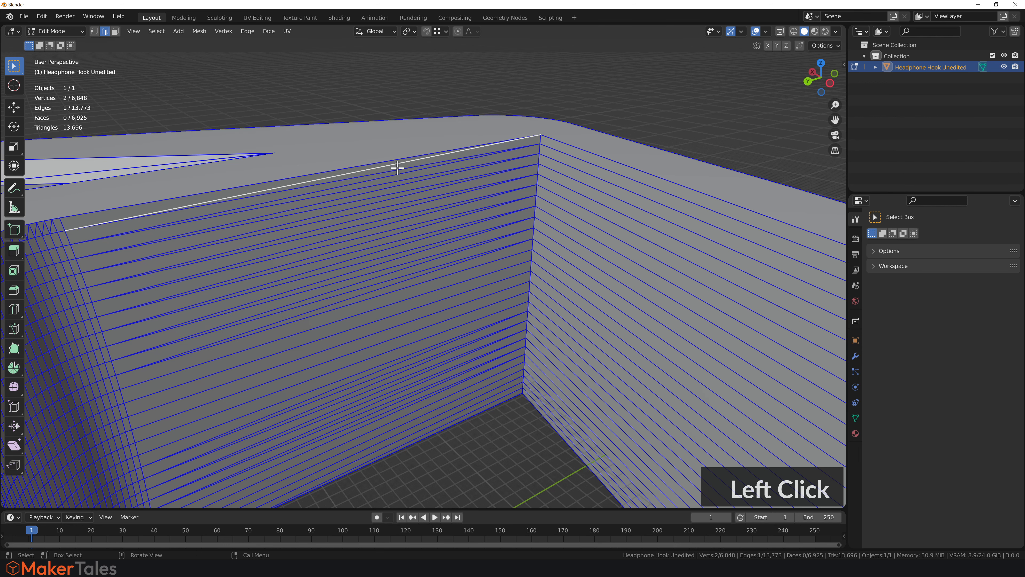
{"action": "key", "text": "x"}
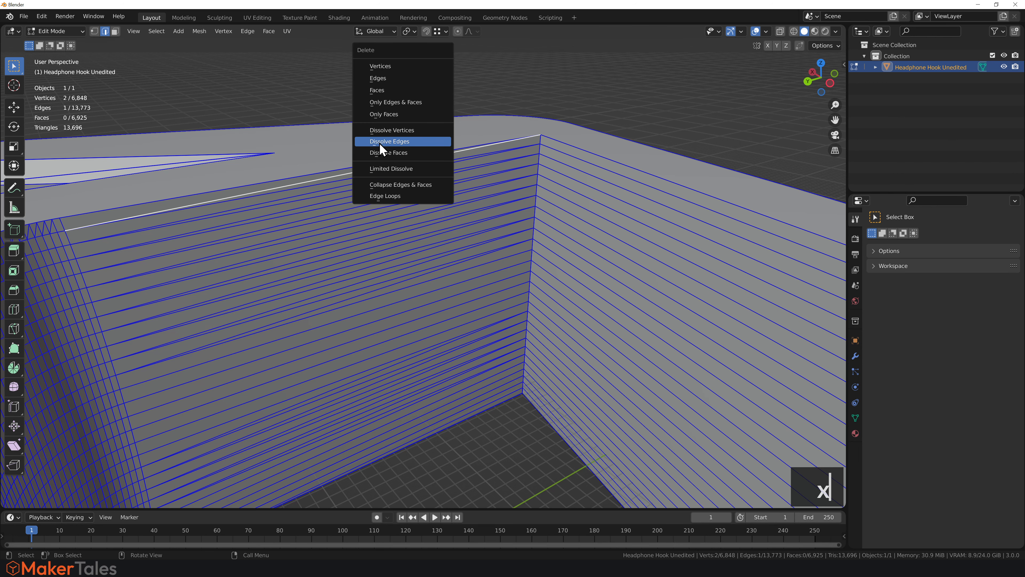
{"action": "left_click", "coordinate": [409, 148]}
Connect the first vertex of the rounded outer corner to the sharp inner corner vertex across the hook's top face.
{"action": "middle_click_drag", "start_coordinate": [526, 142], "coordinate": [518, 173]}
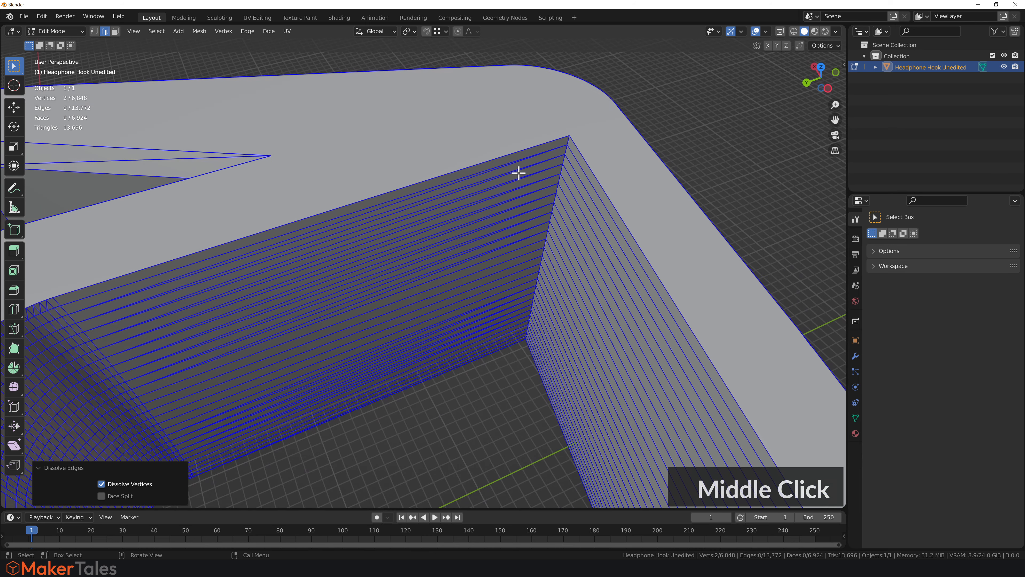
{"action": "key", "text": "1"}
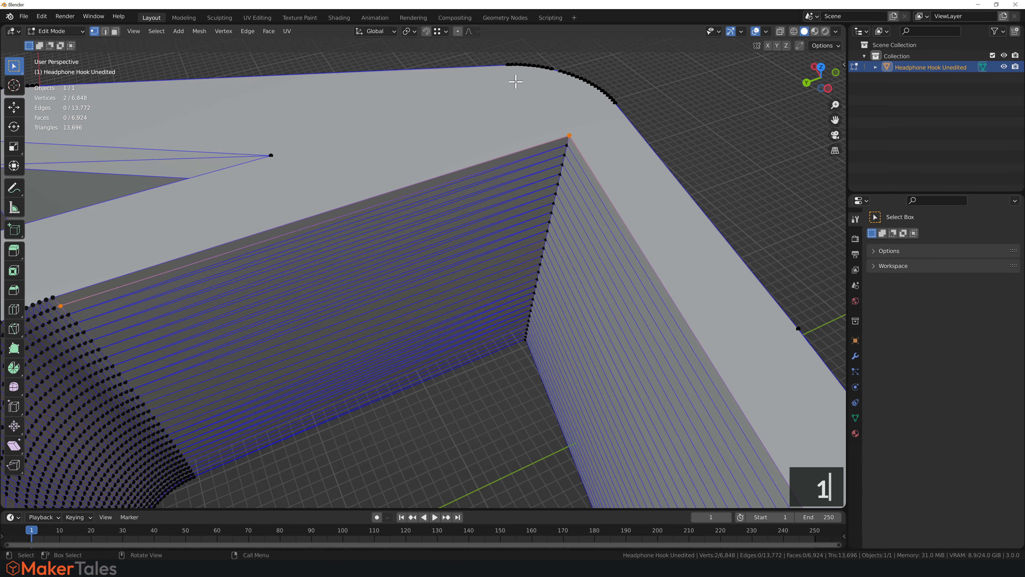
{"action": "left_click", "coordinate": [504, 65]}
{"action": "left_click", "coordinate": [569, 135], "text": "shift"}
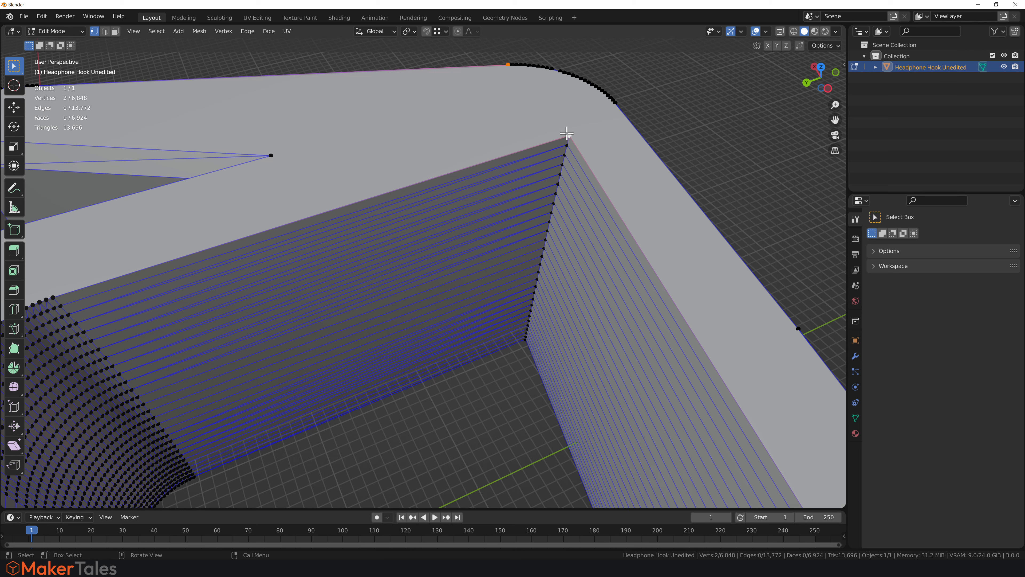
{"action": "key", "text": "j"}
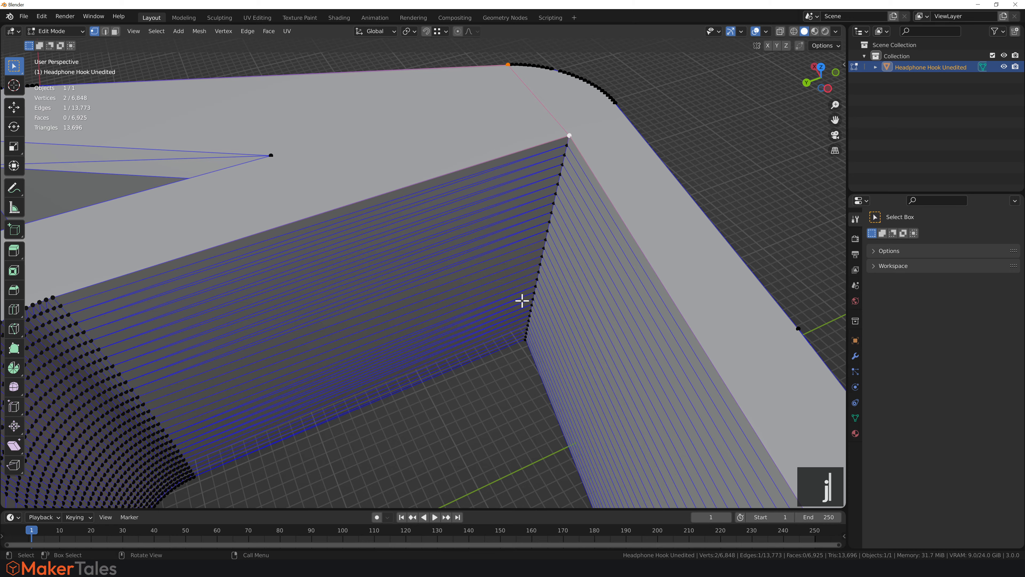
Connect the inner corner vertex to the first vertex of the rounded outer corner across the hook's underside.
{"action": "middle_click_drag", "start_coordinate": [522, 300], "coordinate": [517, 228]}
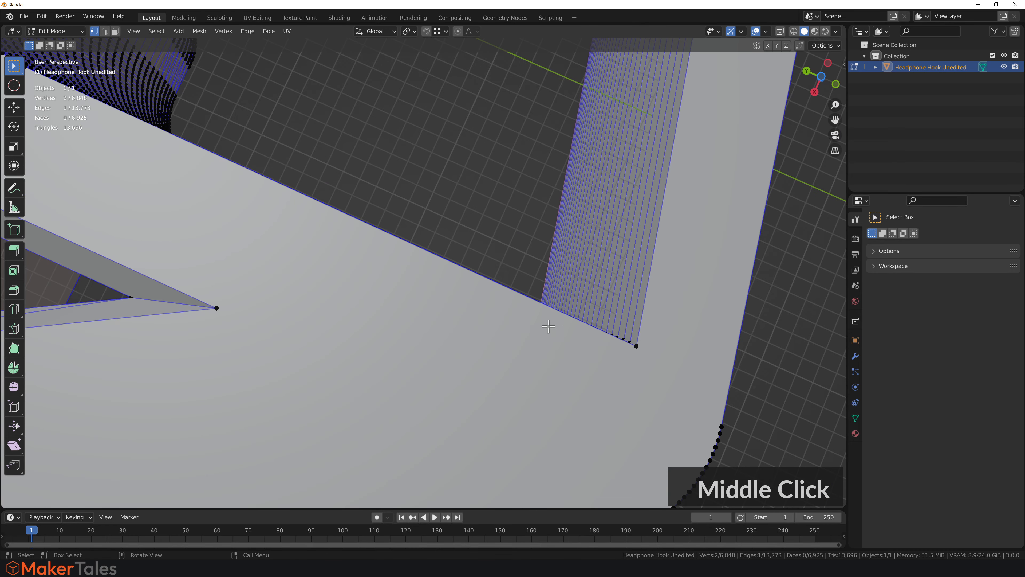
{"action": "middle_click_drag", "start_coordinate": [548, 326], "coordinate": [512, 256], "text": "shift"}
{"action": "left_click", "coordinate": [573, 219]}
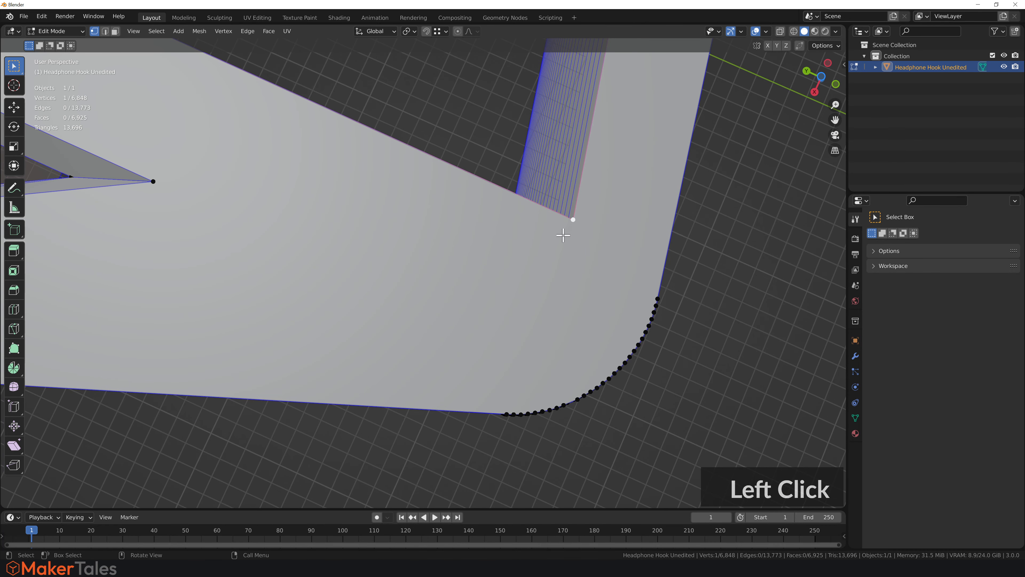
{"action": "left_click", "coordinate": [507, 413], "text": "shift"}
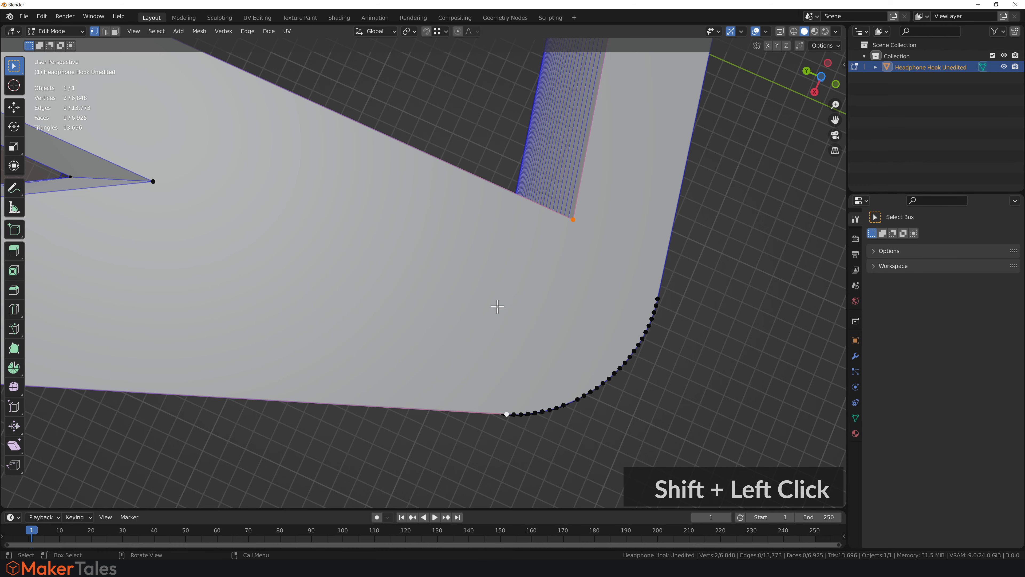
{"action": "key", "text": "j"}
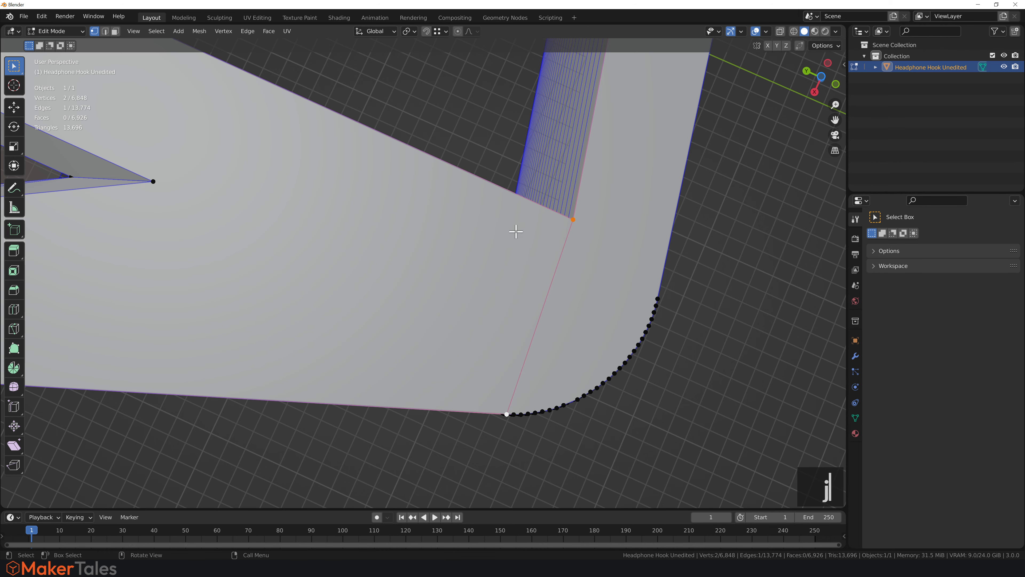
Select the full vertical edge path of the inner corner, from its bottom vertex up to its top vertex.
{"action": "middle_click_drag", "start_coordinate": [515, 231], "coordinate": [515, 371]}
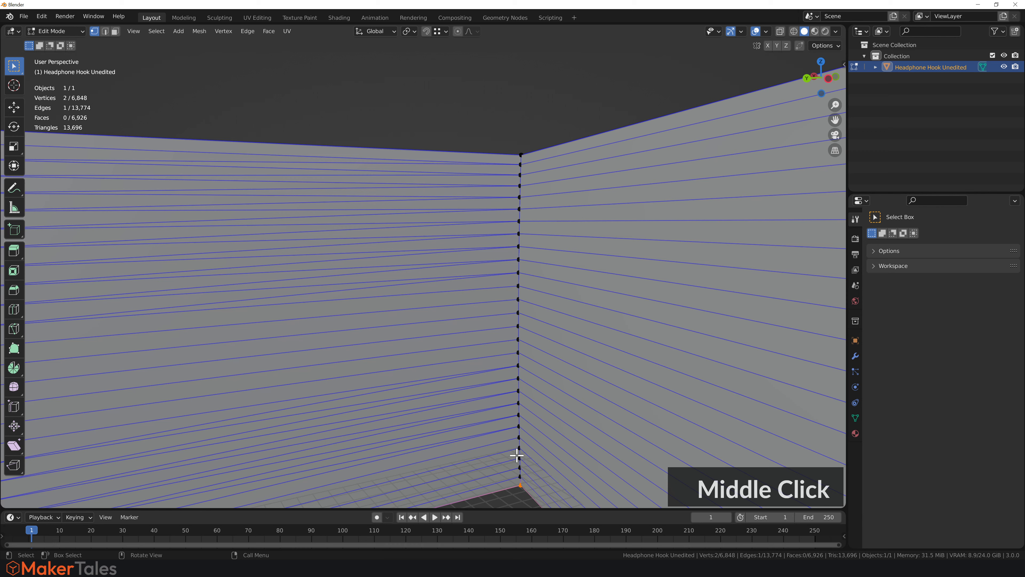
{"action": "left_click", "coordinate": [519, 486]}
{"action": "middle_click_drag", "start_coordinate": [519, 265], "coordinate": [517, 298]}
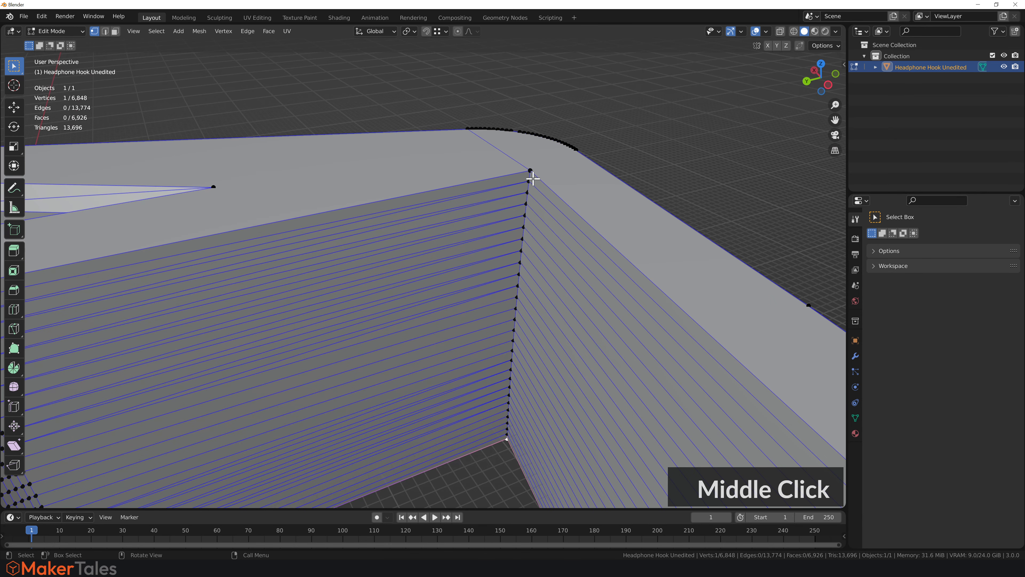
{"action": "left_click", "coordinate": [529, 169], "text": "ctrl"}
Bevel the selected inner corner edges with a width of 15 mm and 20 segments.
{"action": "scroll", "coordinate": [501, 197], "scroll_direction": "down", "scroll_amount": 3}
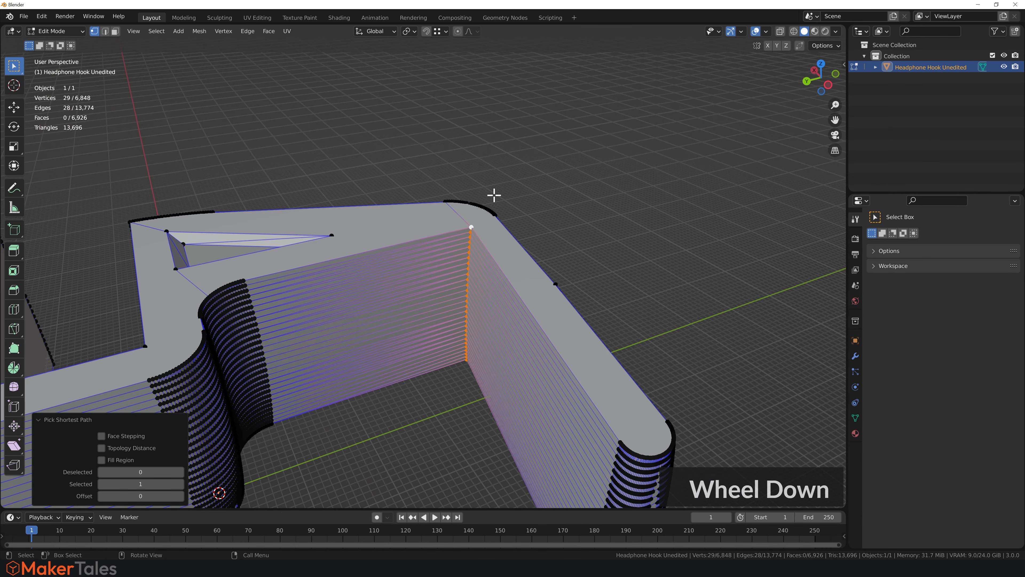
{"action": "middle_click_drag", "start_coordinate": [501, 197], "coordinate": [487, 217]}
{"action": "key", "text": "ctrl+b"}
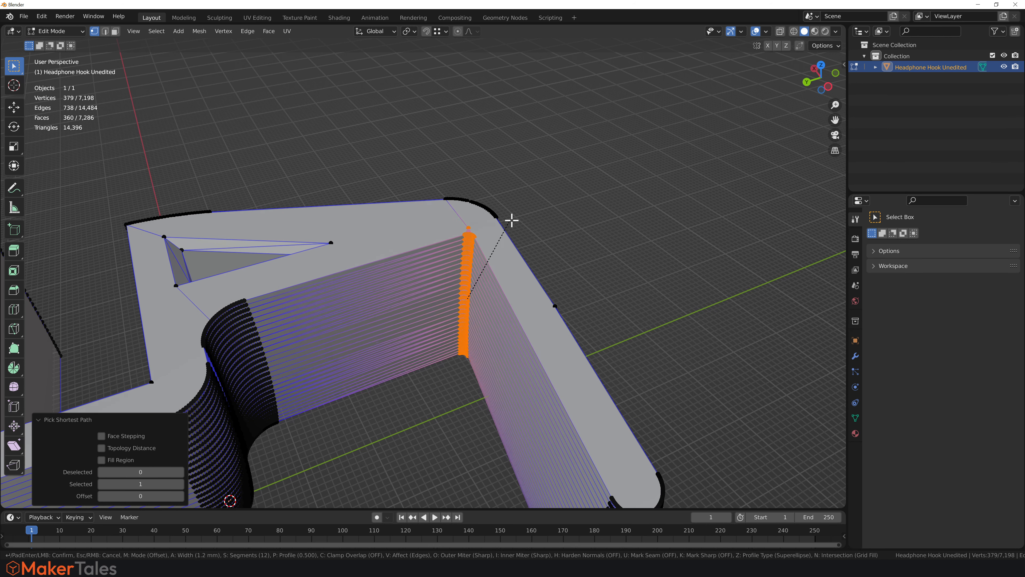
{"action": "type", "text": "15"}
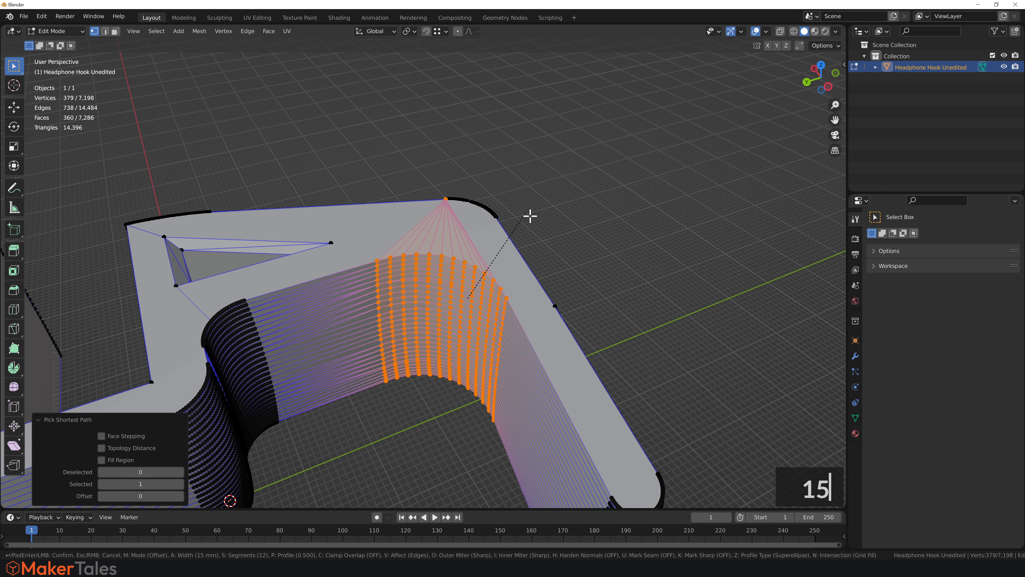
{"action": "scroll", "coordinate": [530, 216], "scroll_direction": "up", "scroll_amount": 8}
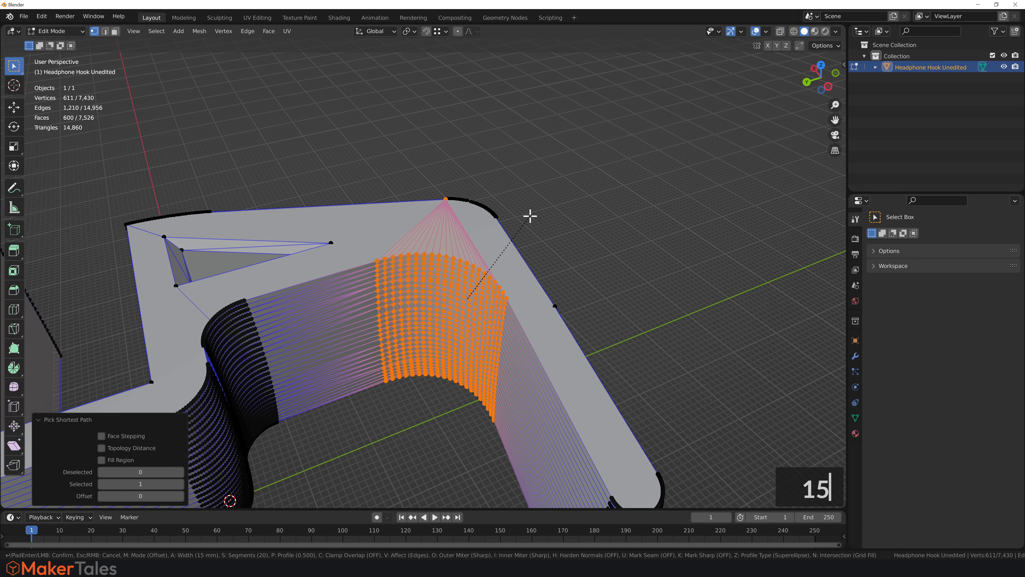
{"action": "left_click", "coordinate": [530, 216]}
Return to Object Mode and examine the rounded inner corner on the whole hook.
{"action": "middle_click_drag", "start_coordinate": [572, 212], "coordinate": [506, 245]}
{"action": "scroll", "coordinate": [506, 280], "scroll_direction": "down", "scroll_amount": 3}
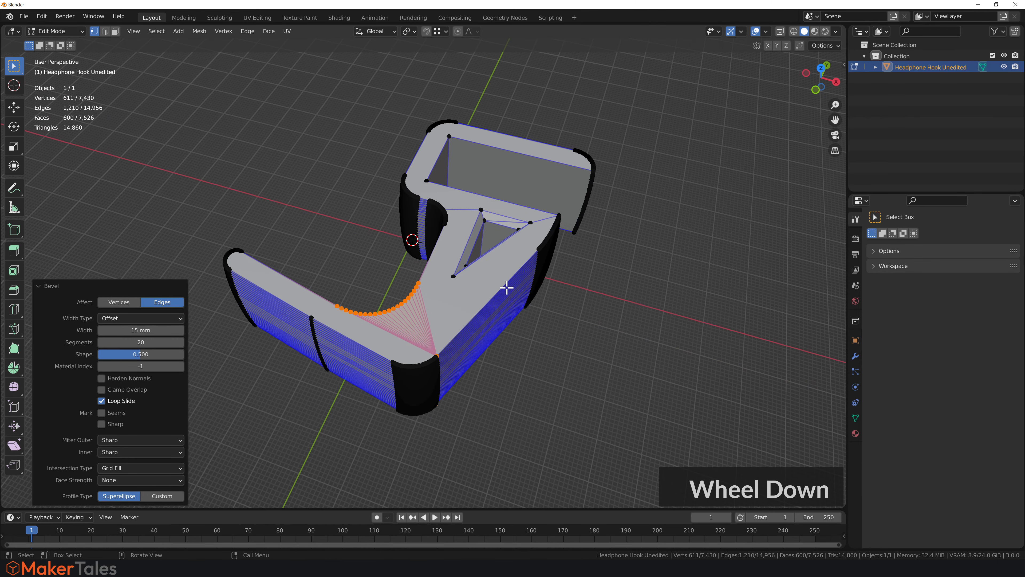
{"action": "key", "text": "Tab"}
{"action": "mouse_move", "coordinate": [520, 302]}
{"action": "middle_mouse_down"}
{"action": "mouse_move", "coordinate": [508, 281]}
{"action": "mouse_move", "coordinate": [505, 293]}
{"action": "middle_mouse_up"}
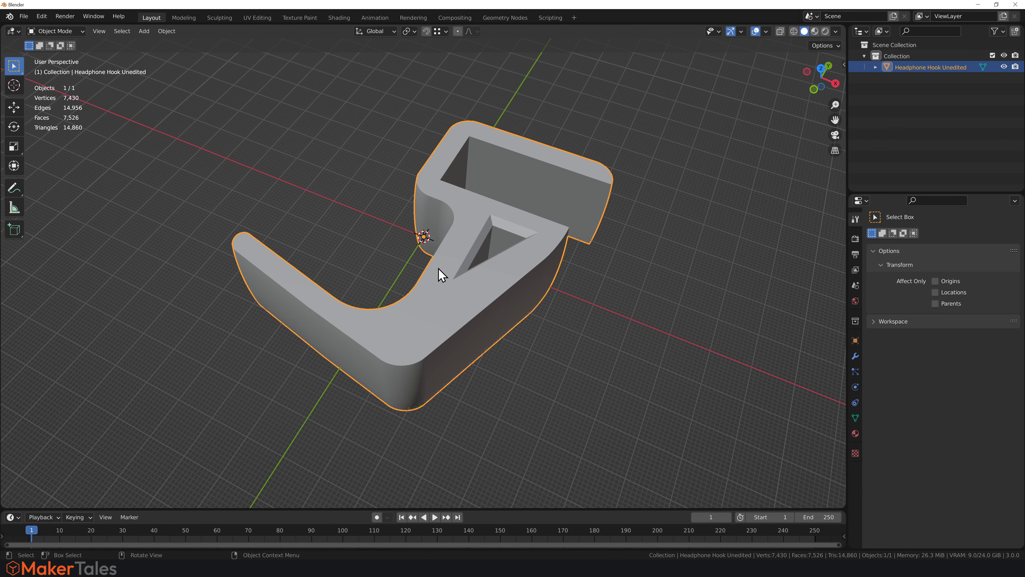
{"action": "middle_click_drag", "start_coordinate": [423, 271], "coordinate": [415, 258]}
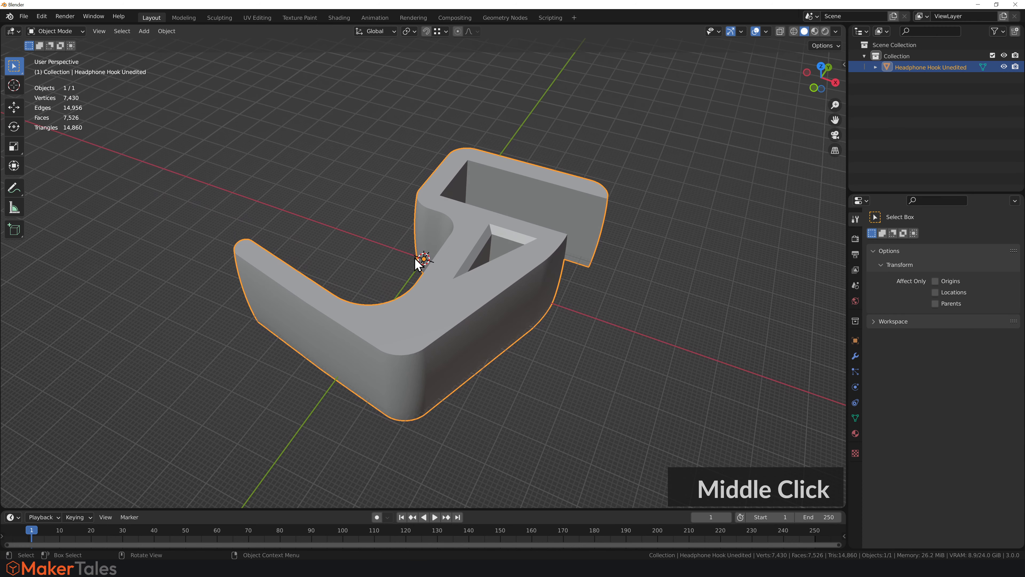
Find the Mesh: 3D-Print Toolbox add-on in the preferences by searching for "print", and enable it.
{"action": "left_click", "coordinate": [41, 16]}
{"action": "left_click", "coordinate": [68, 175]}
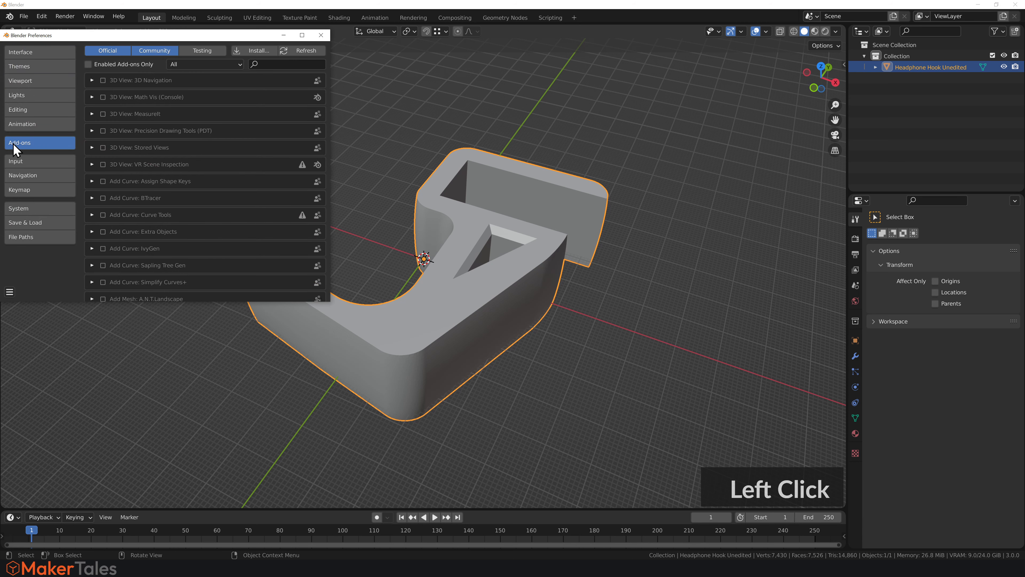
{"action": "left_click", "coordinate": [274, 65]}
{"action": "type", "text": "print"}
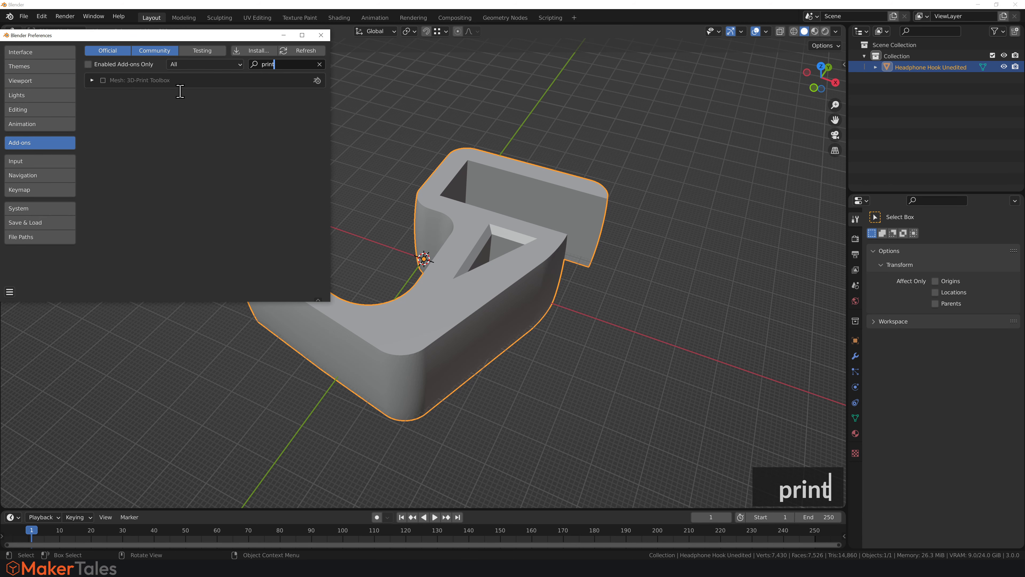
{"action": "left_click", "coordinate": [103, 81]}
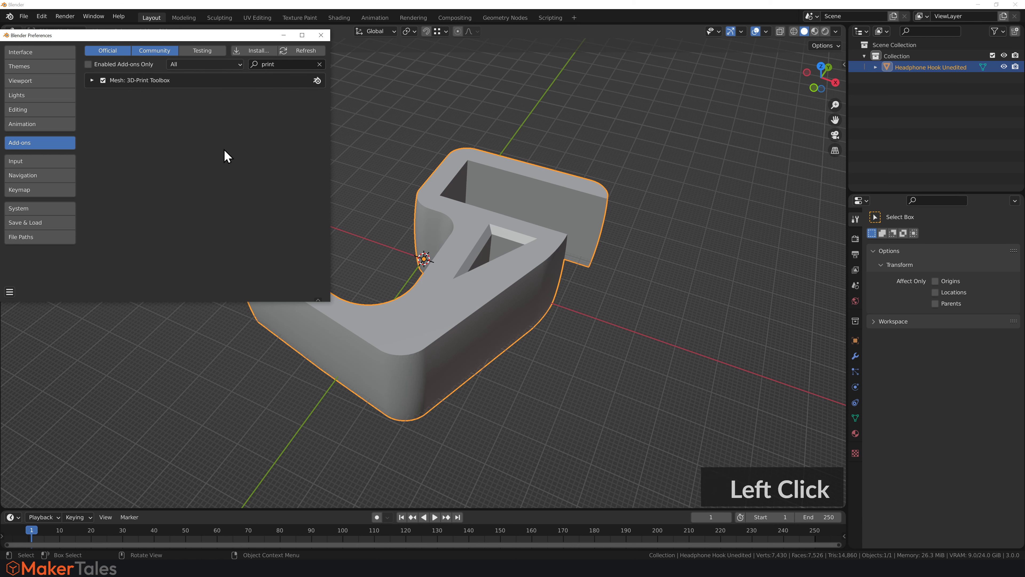
{"action": "left_click", "coordinate": [321, 35]}
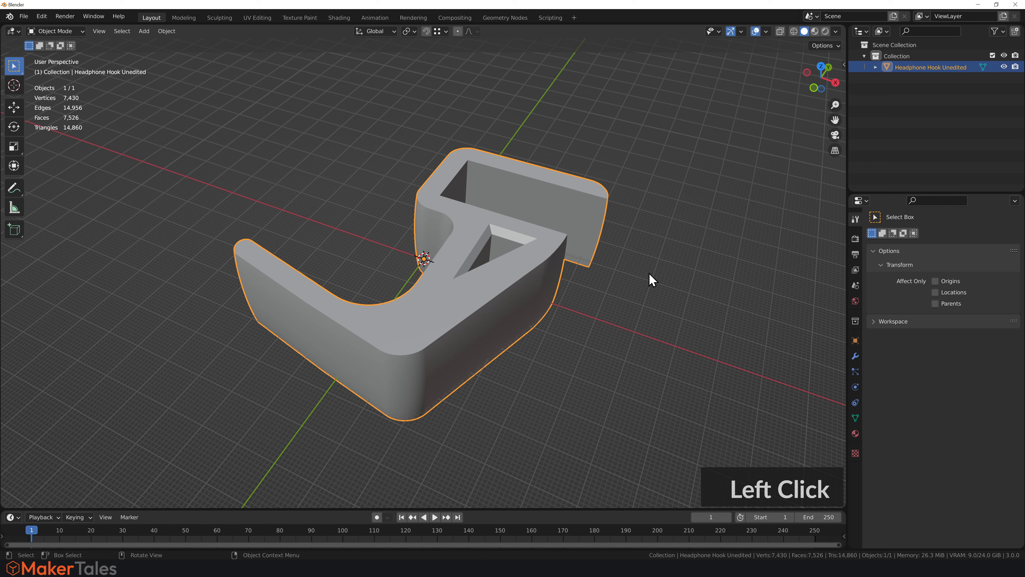
Open the 3D-Print tools for the hook and run all of the mesh checks.
{"action": "key", "text": "n"}
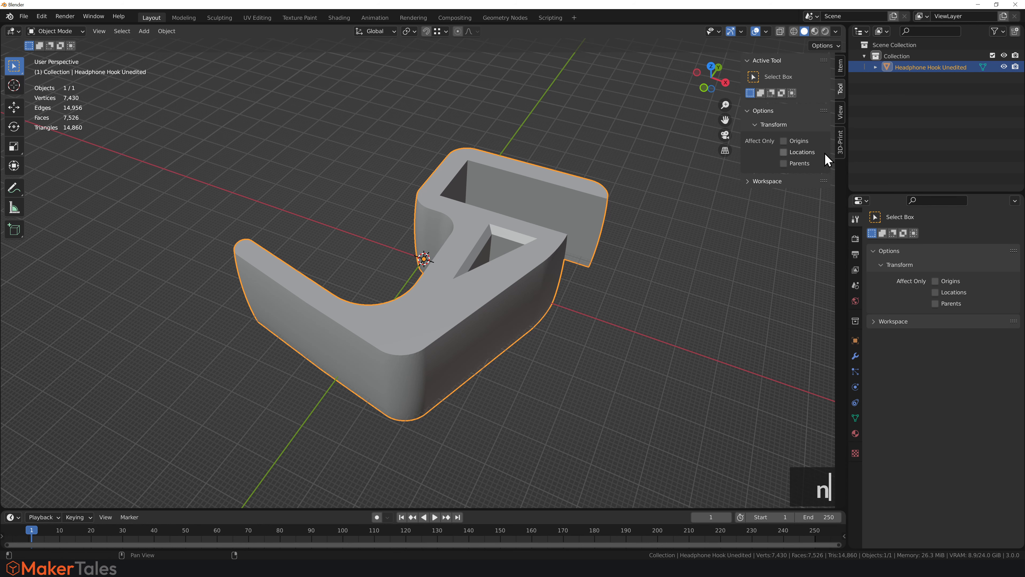
{"action": "left_click", "coordinate": [841, 143]}
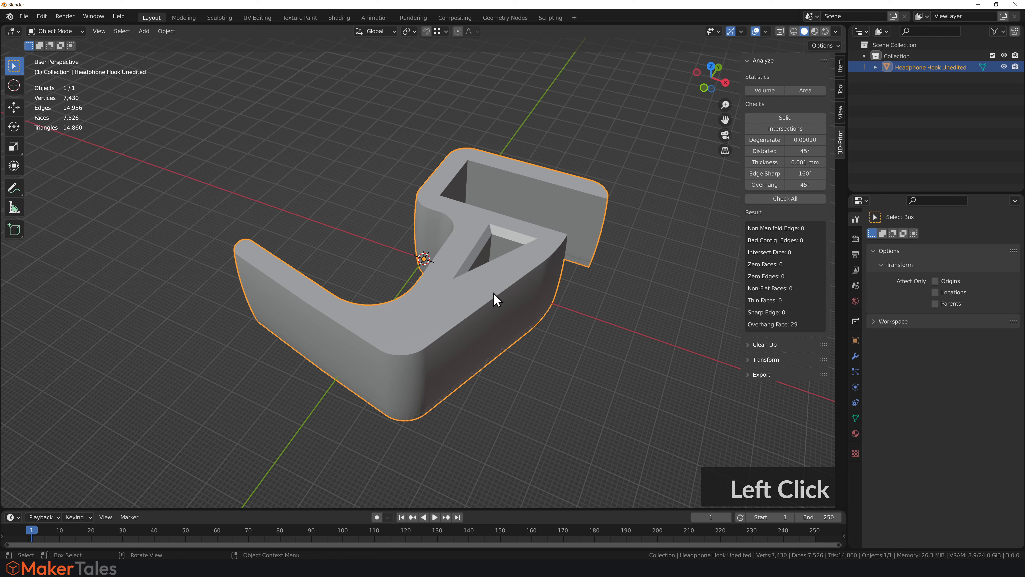
{"action": "left_click", "coordinate": [781, 200]}
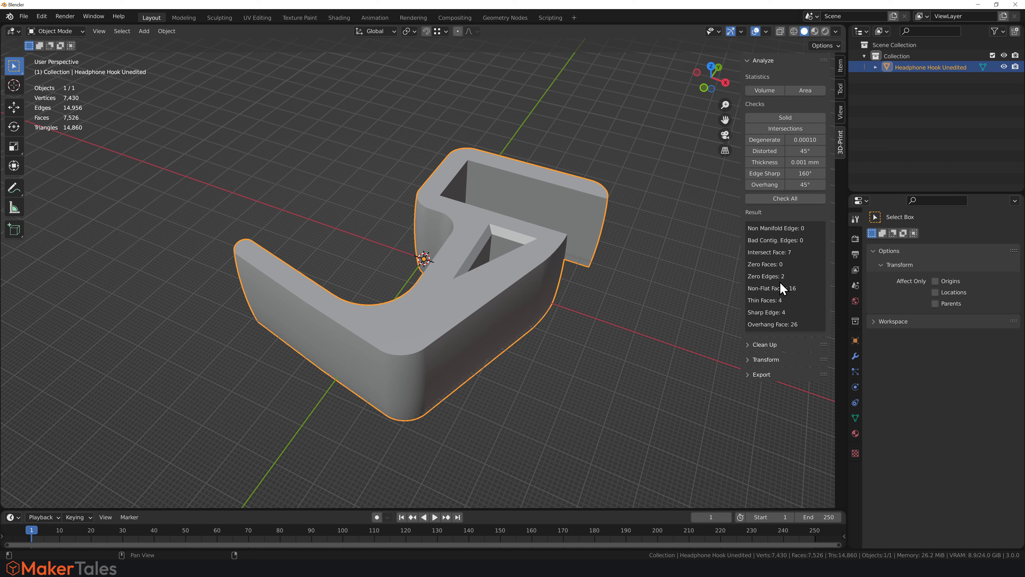
Clean up the hook's distorted faces at a 45° angle and make the mesh manifold.
{"action": "left_click", "coordinate": [747, 346]}
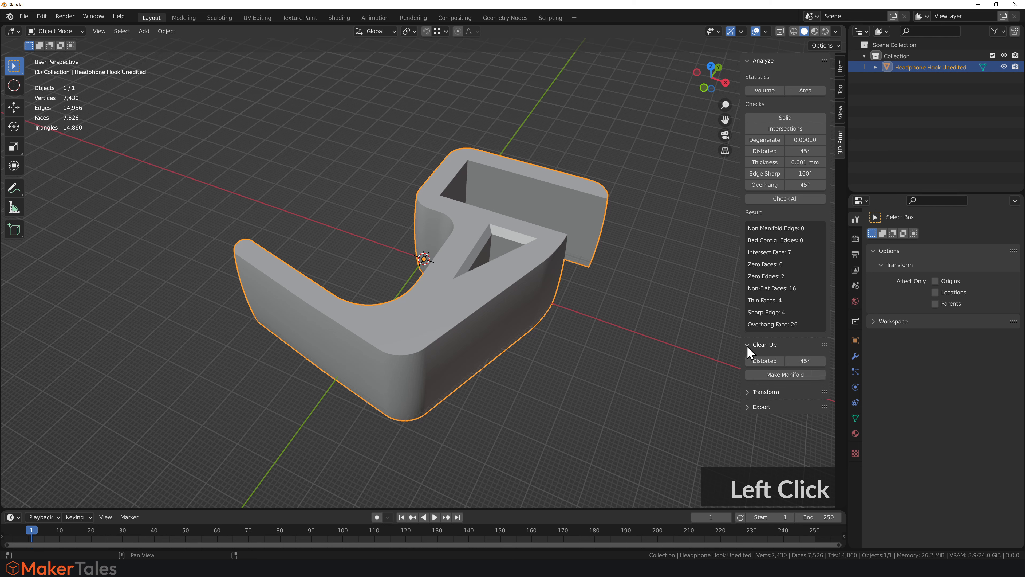
{"action": "left_click", "coordinate": [765, 360]}
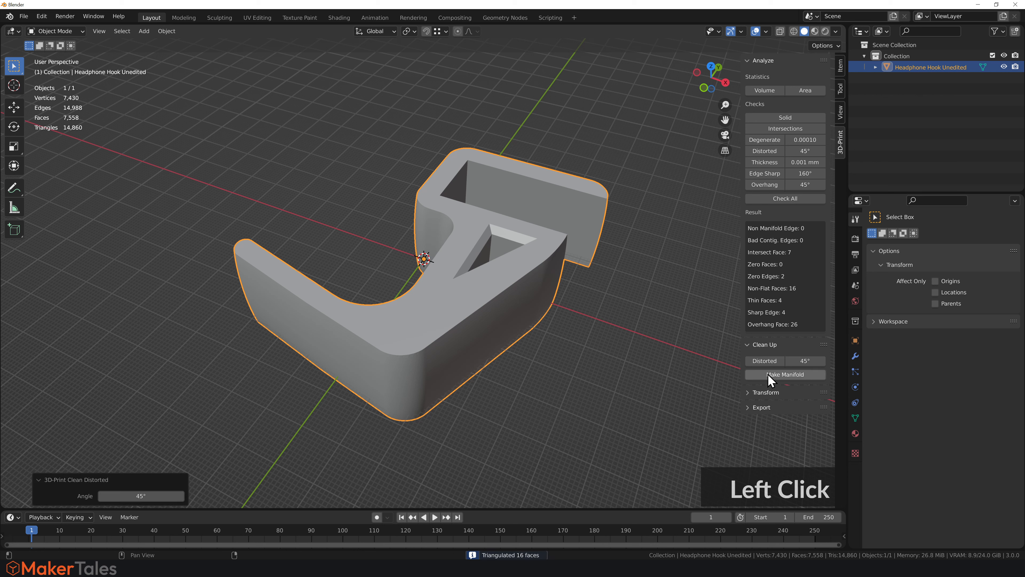
{"action": "left_click", "coordinate": [771, 377]}
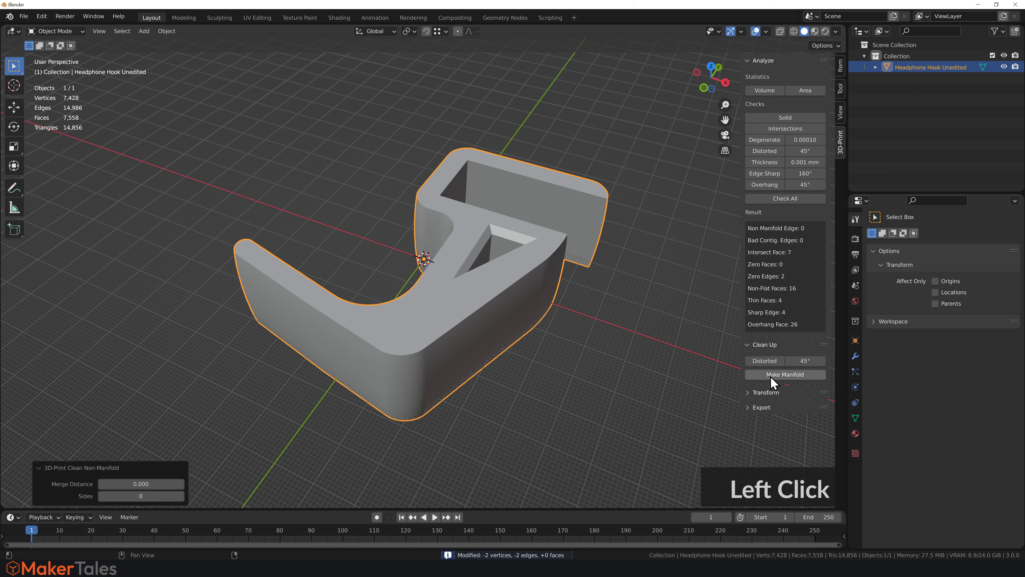
Set the manifold cleanup's merge distance to 0.1, rerun all mesh checks on the hook, and hide the 3D-Print tools.
{"action": "left_click", "coordinate": [151, 487]}
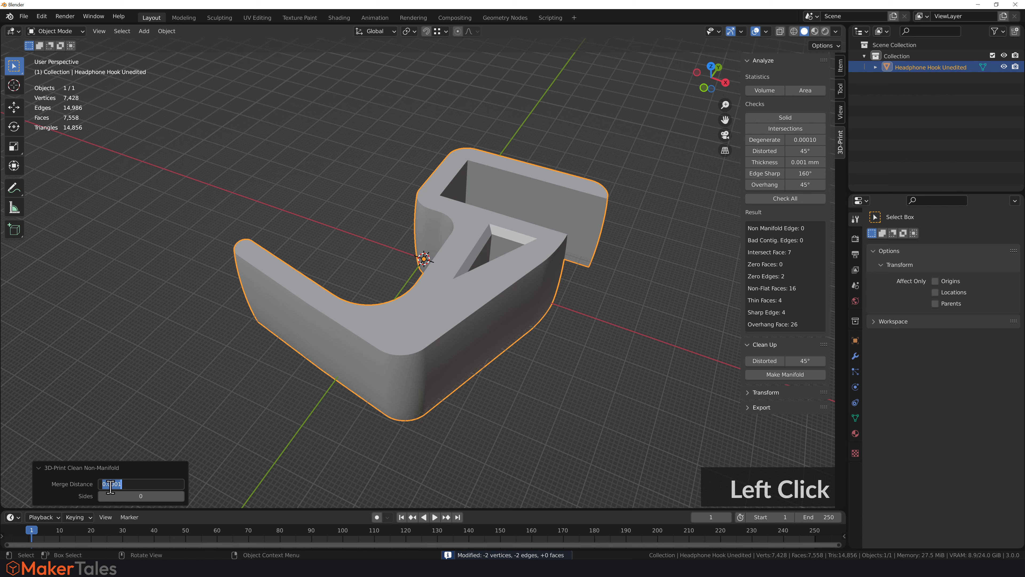
{"action": "type", "text": "0.1"}
{"action": "key", "text": "Return"}
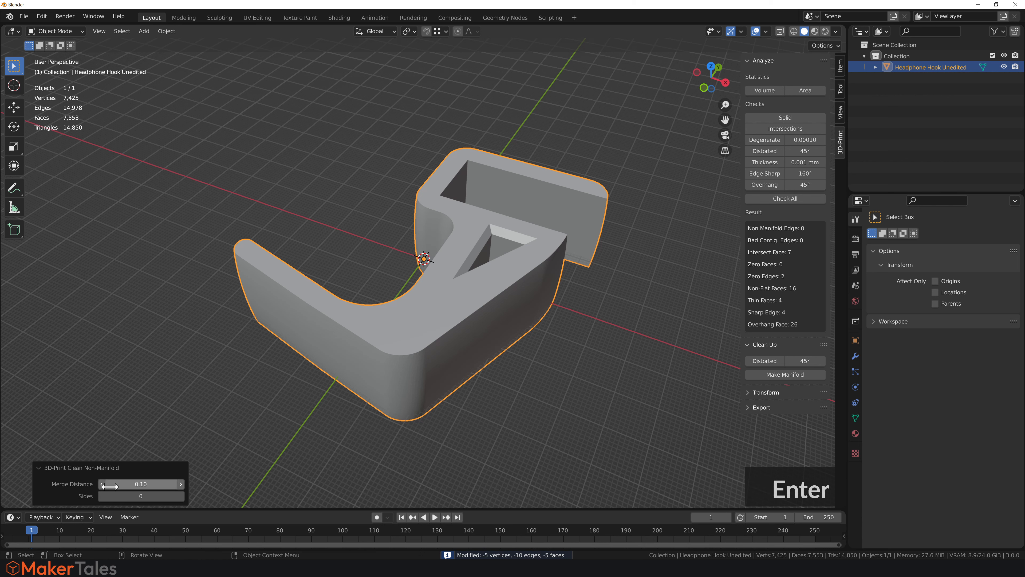
{"action": "left_click", "coordinate": [783, 200]}
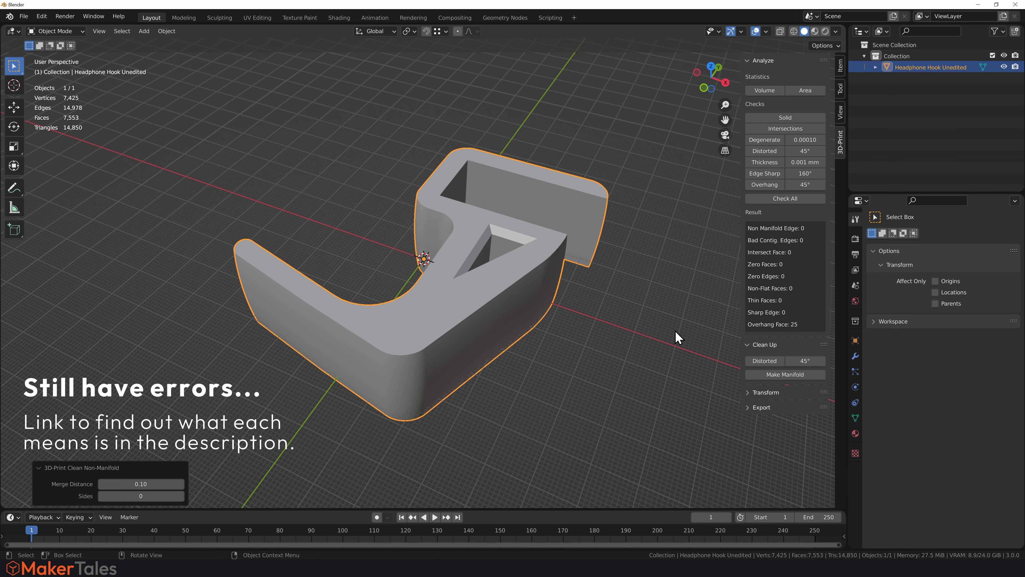
{"action": "key", "text": "n"}
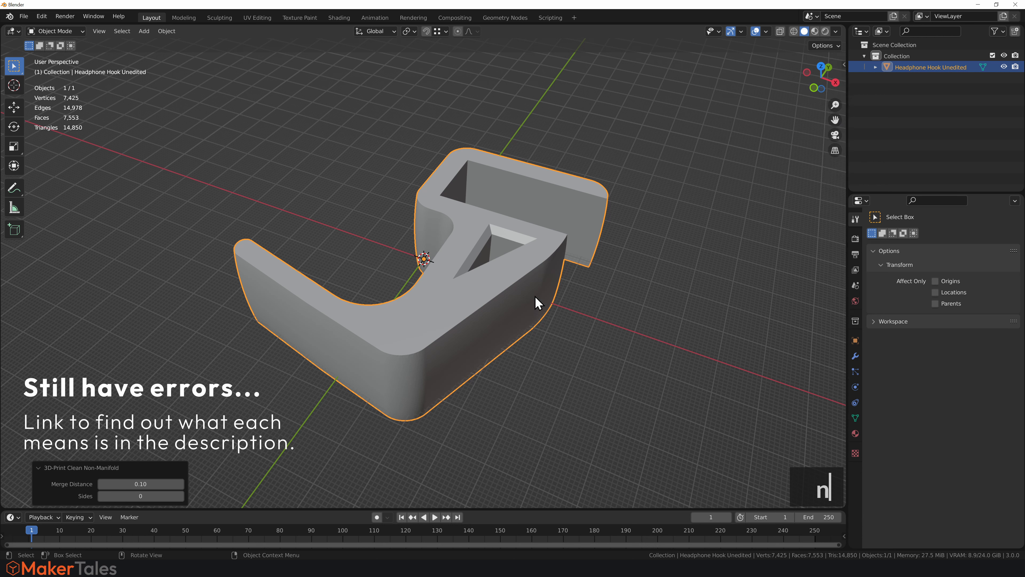
Start an STL export of the hook and choose the recent Headphone Hock STL EDIT folder as its destination.
{"action": "left_click", "coordinate": [23, 16]}
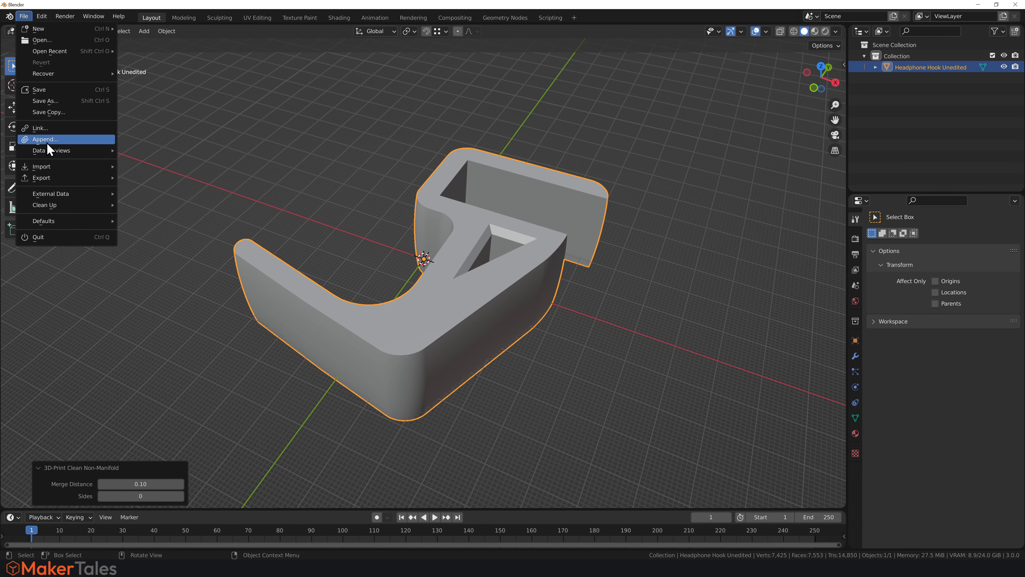
{"action": "mouse_move", "coordinate": [48, 183]}
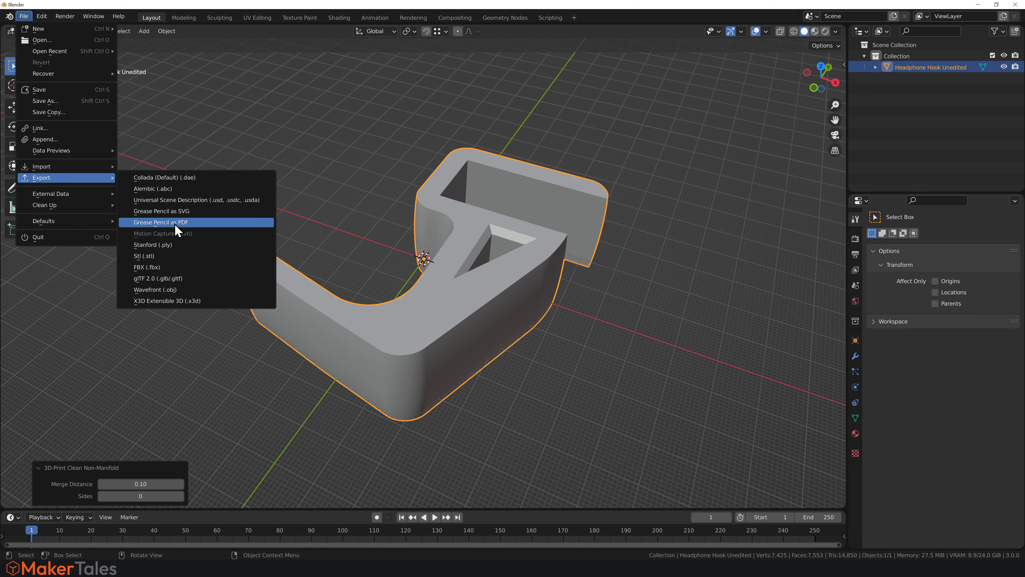
{"action": "left_click", "coordinate": [159, 258]}
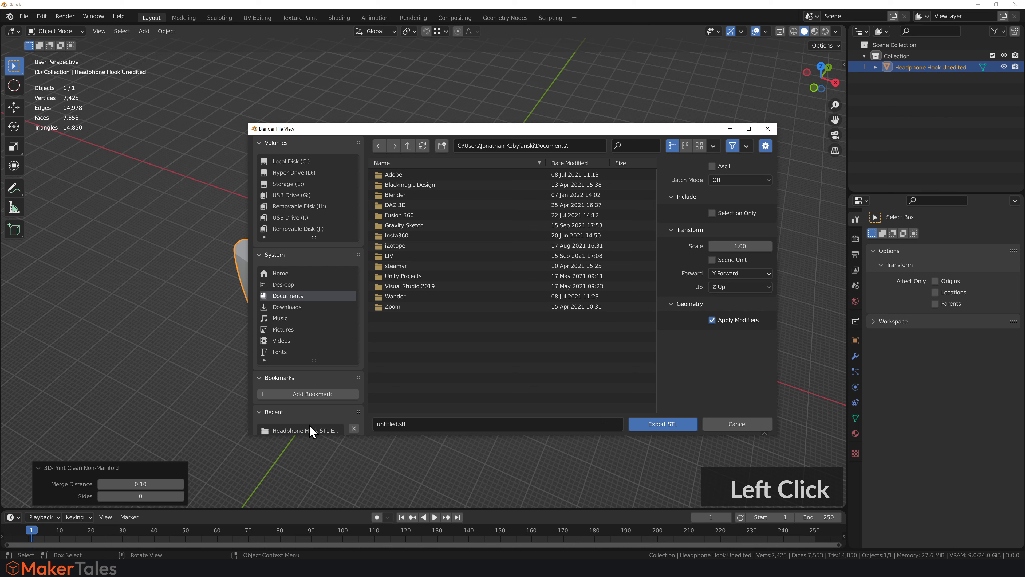
{"action": "left_click", "coordinate": [308, 427]}
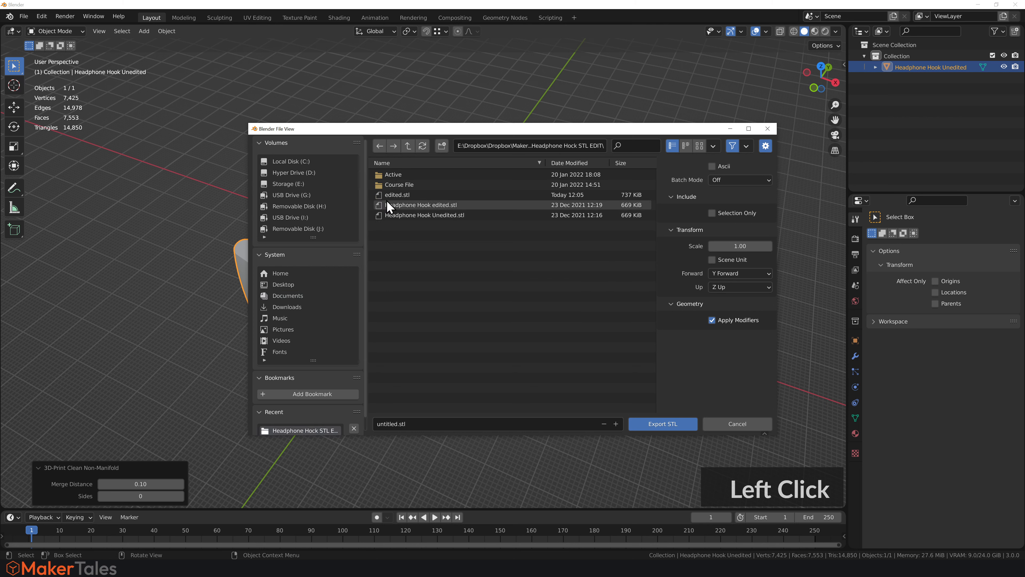